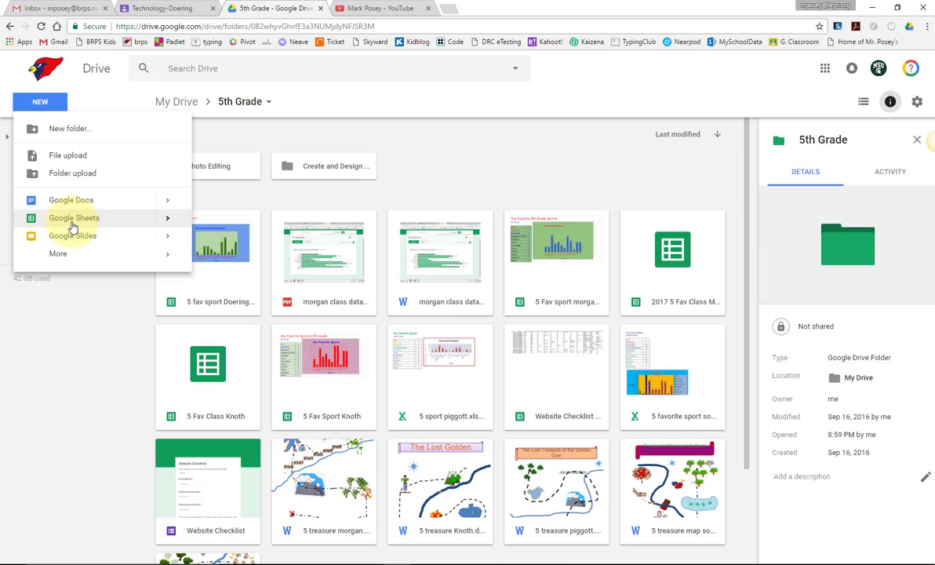
Step: Create a new blank Google Sheets spreadsheet inside the 5th Grade Drive folder
left_click(72, 225)
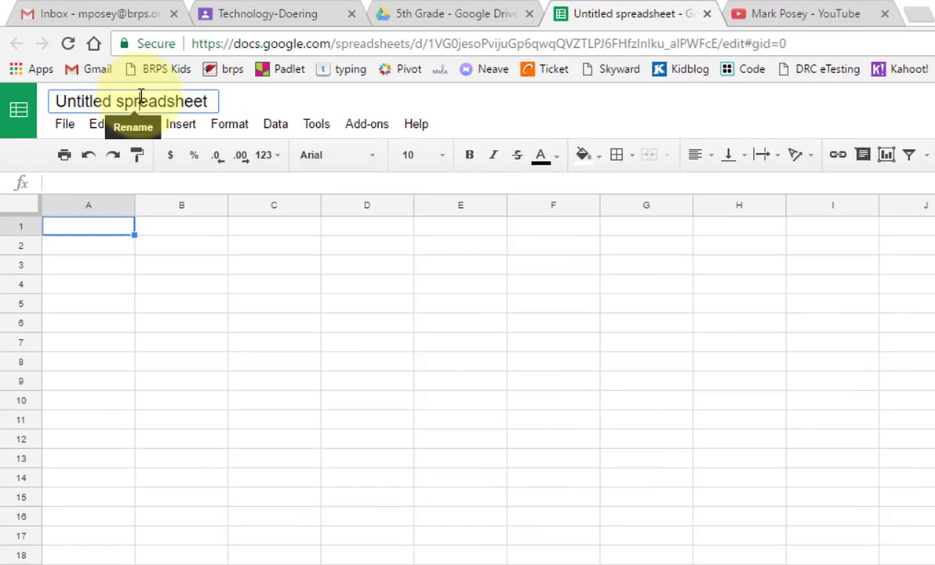
Step: Rename the spreadsheet to '5 Favorite Class' followed by the teacher's name
left_click(153, 101)
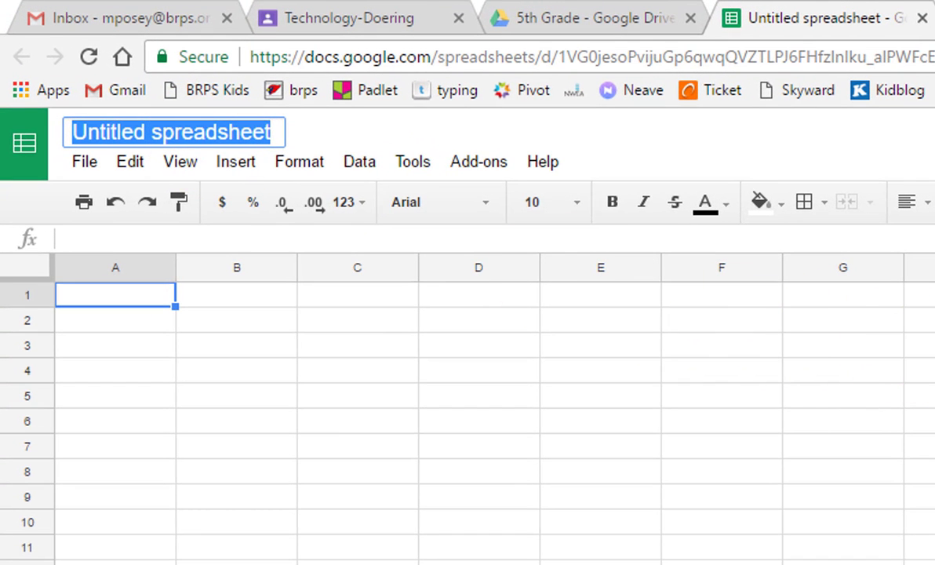
type("5 Favorite Class Doering")
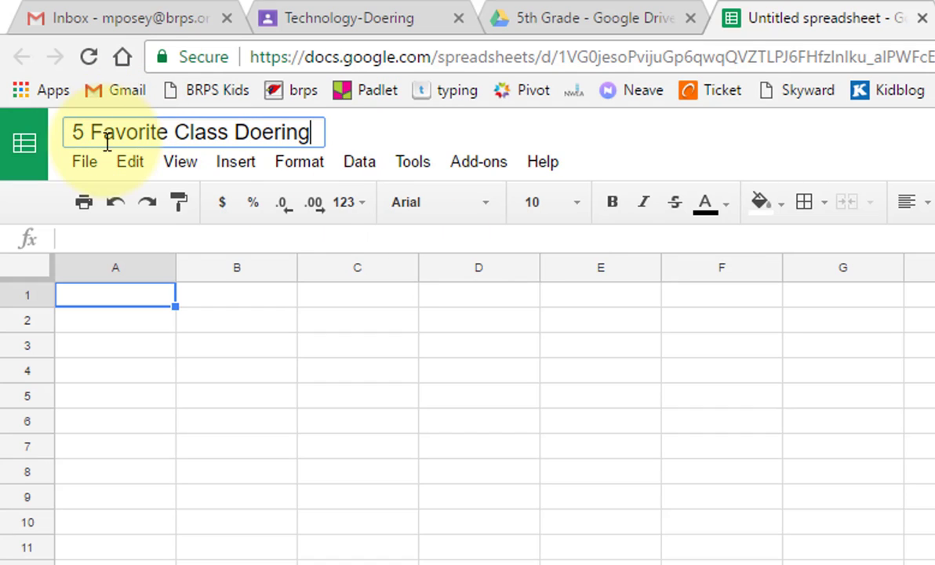
left_click(305, 129)
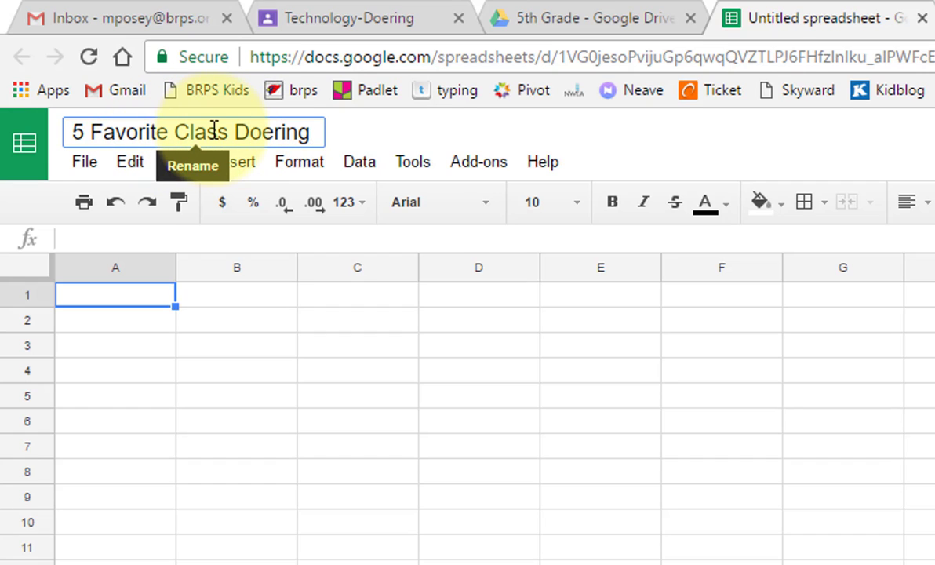
Step: Enter 'Our Favorite Classes of 5th Grade' in A1 and a 'by' byline with the teacher's name in A2
left_click(160, 302)
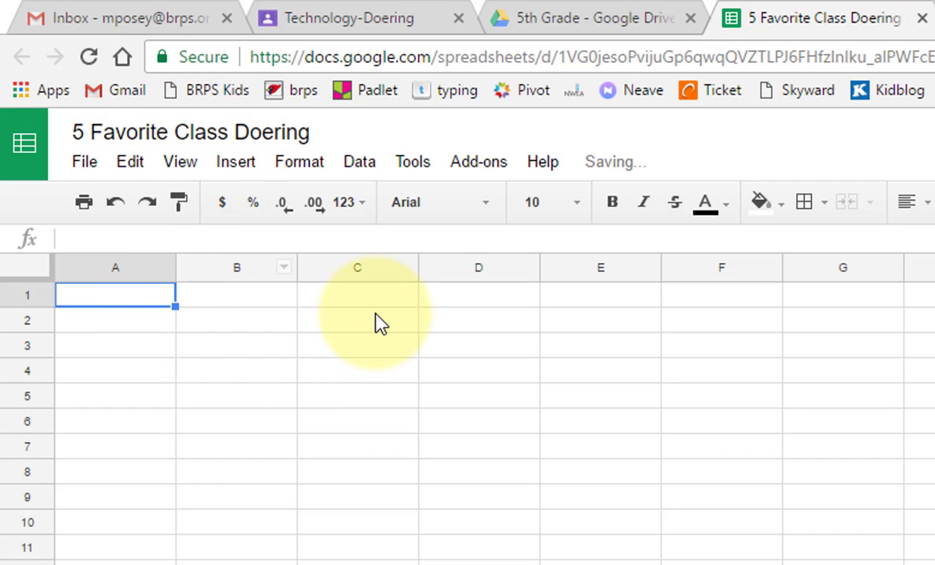
type("Ou")
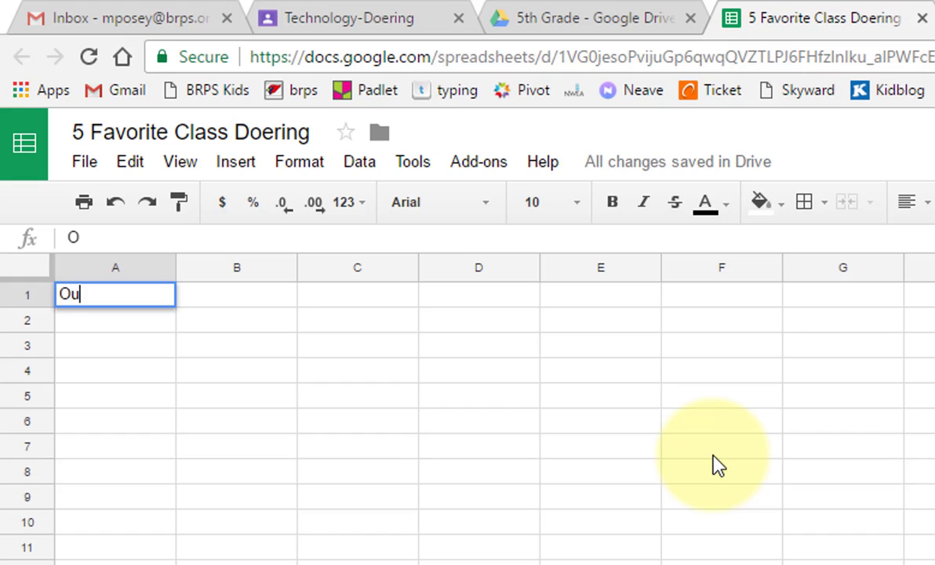
type("r Class")
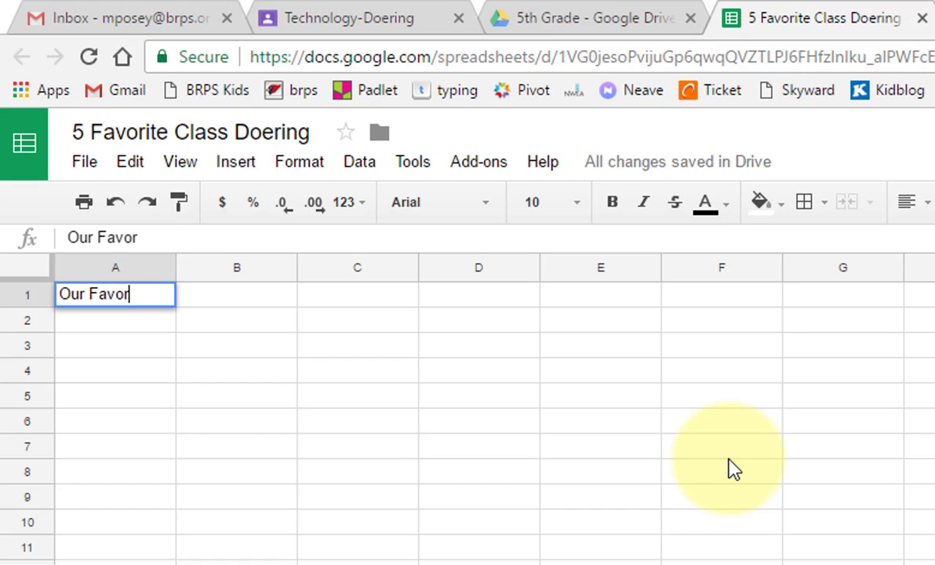
type("asses of 5t")
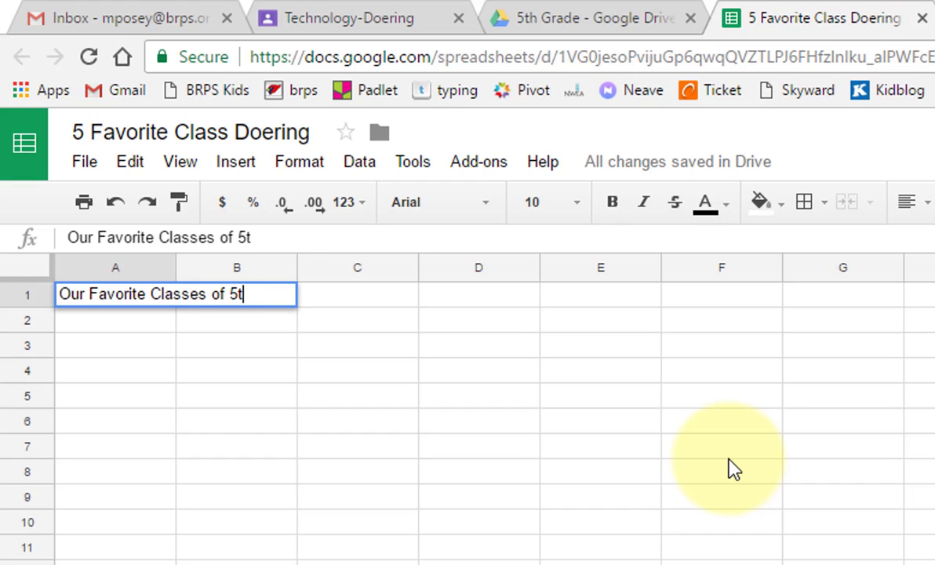
type("h Grade")
key("Return")
type("b")
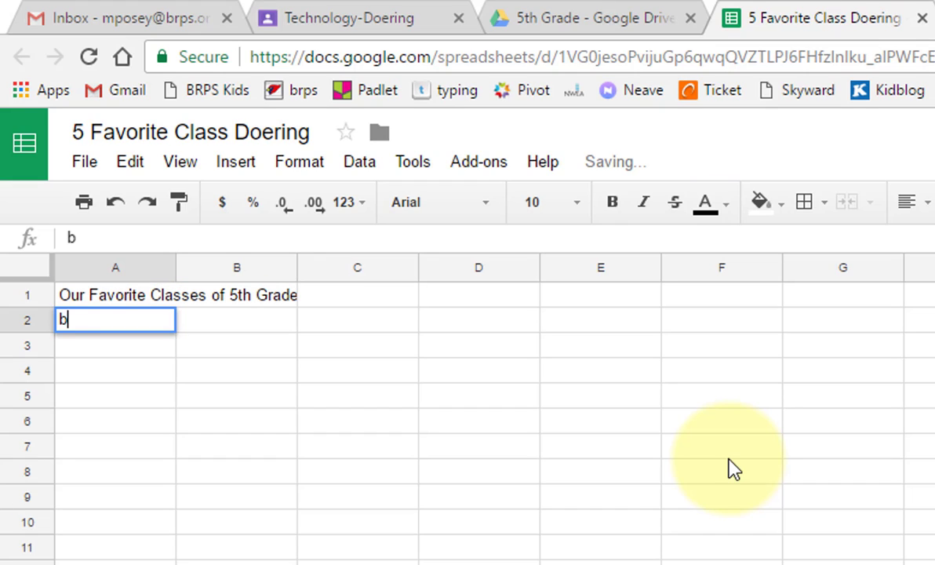
type("y Mr")
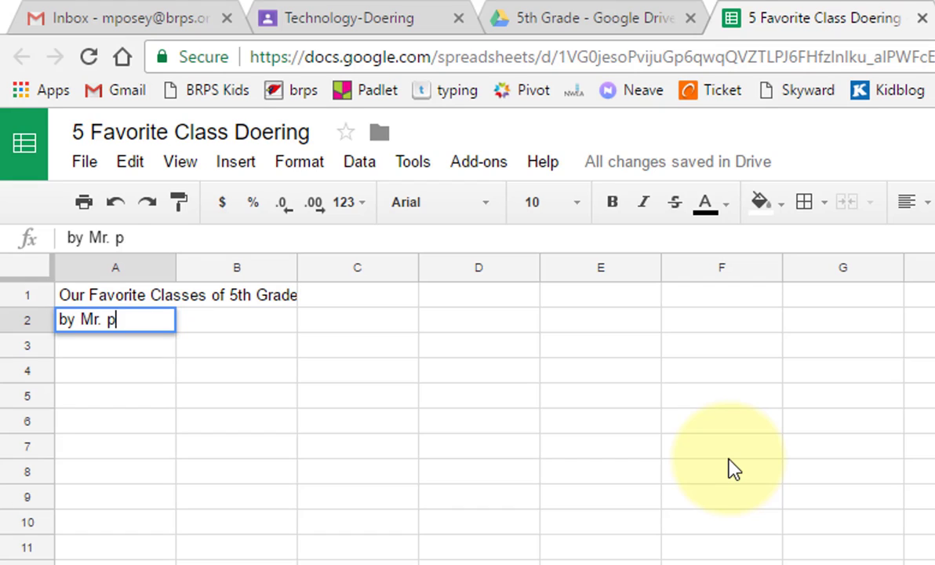
type(". Posey")
key("Return")
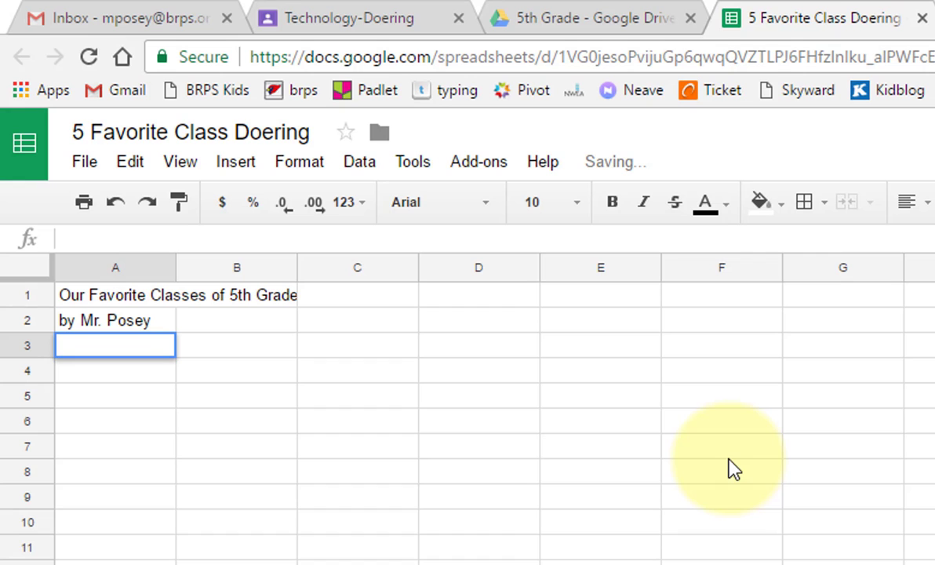
left_click(115, 388)
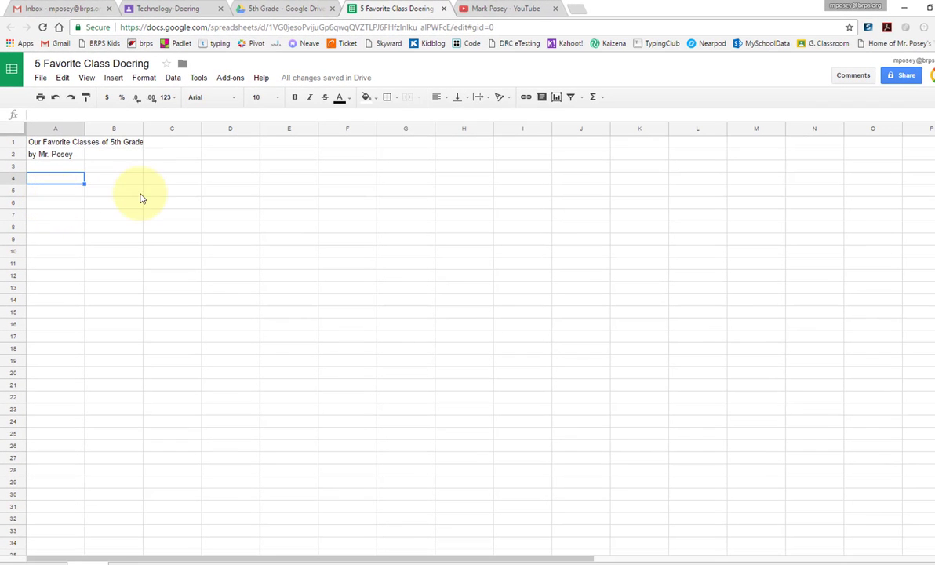
Step: Open the Favorite Class assignment and read the save steps in Directions for chart.pdf
left_click(157, 8)
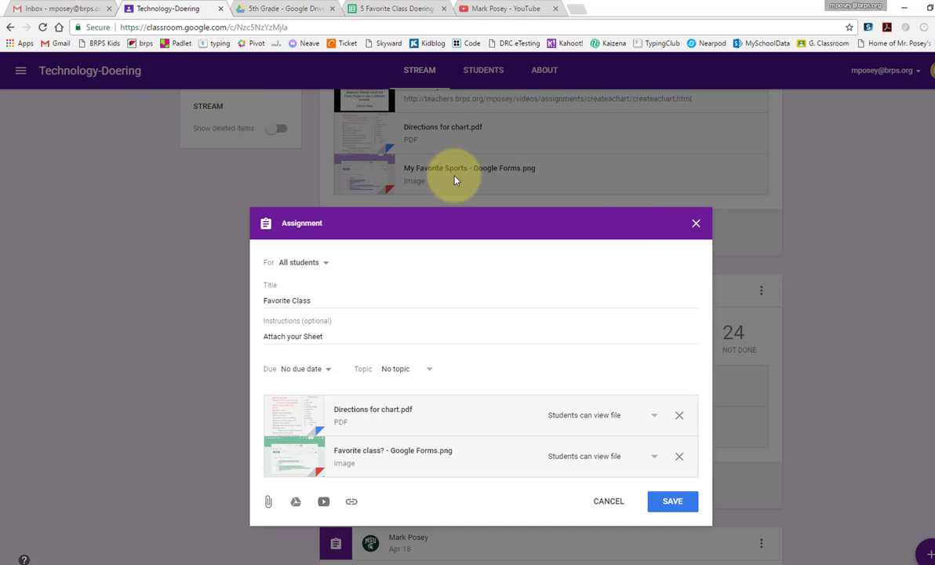
left_click(363, 416)
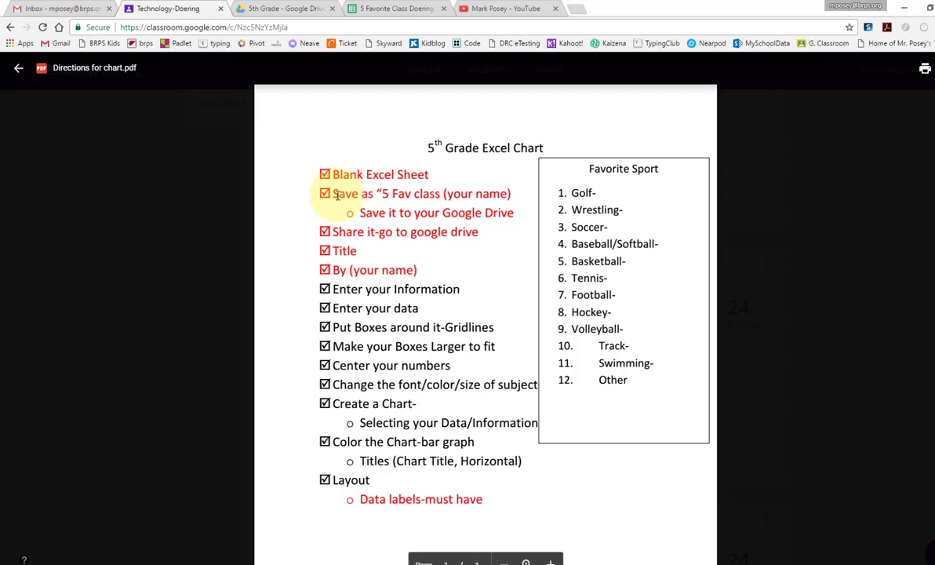
left_click_drag(334, 196, 507, 217)
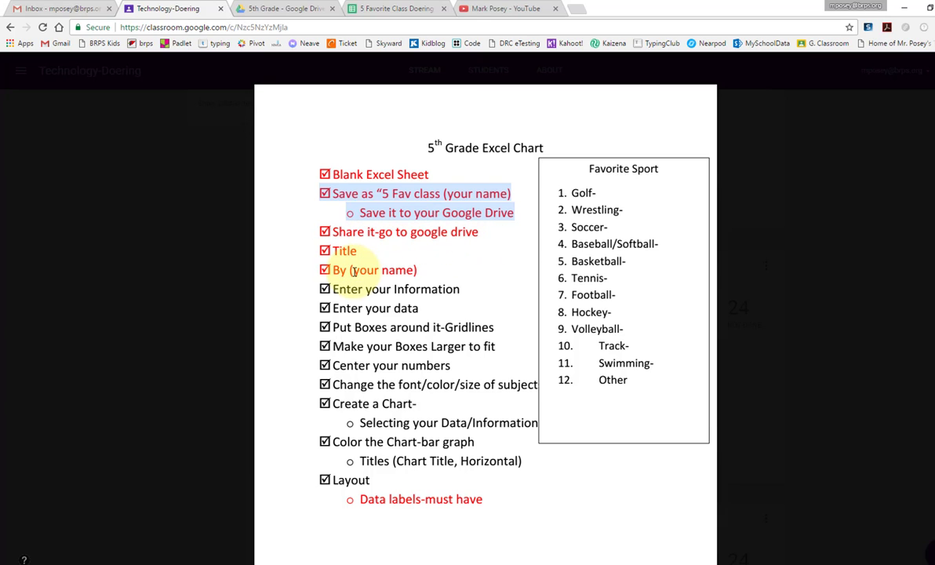
left_click(155, 201)
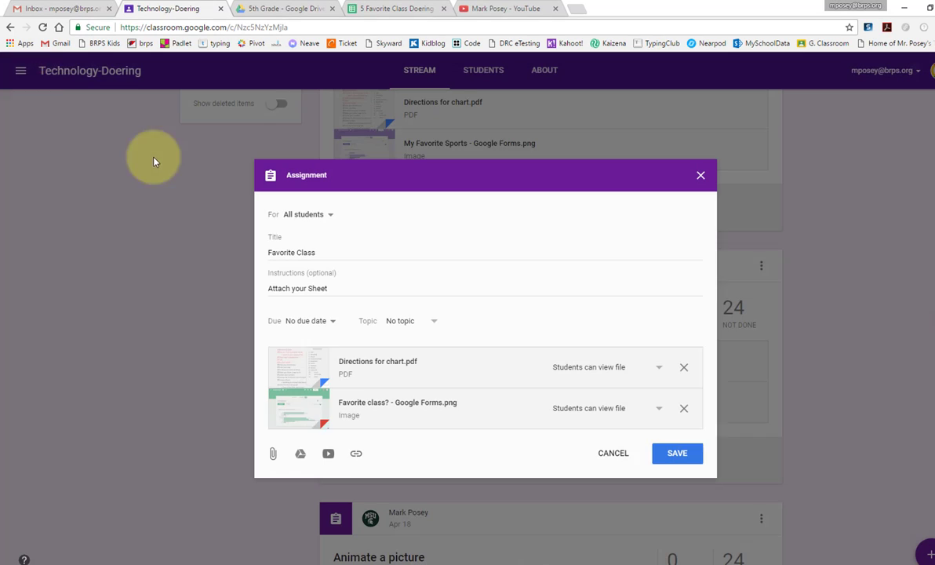
Step: View the 'Favorite class?' Forms results chart, then return to the sheet listing ten classes in A4:B13
left_click(313, 404)
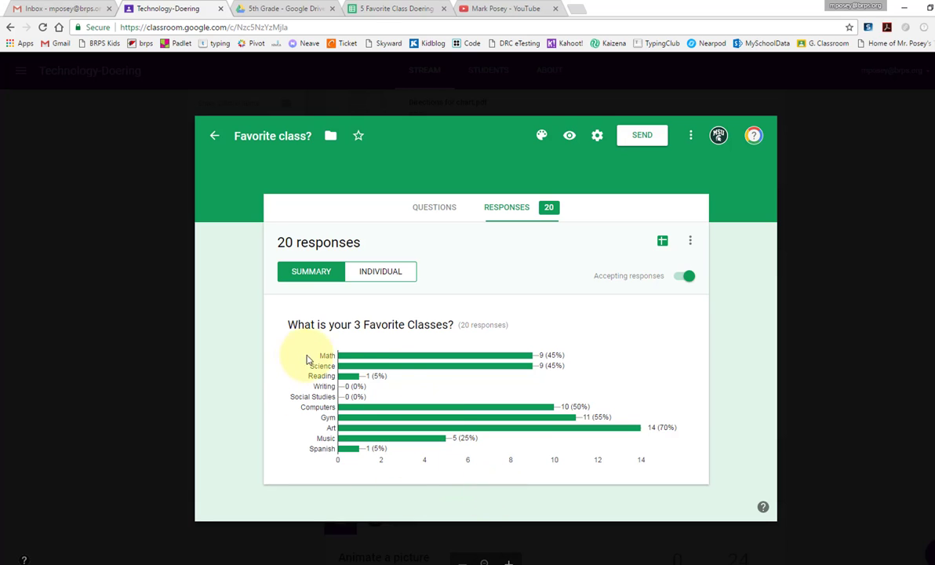
left_click(480, 562)
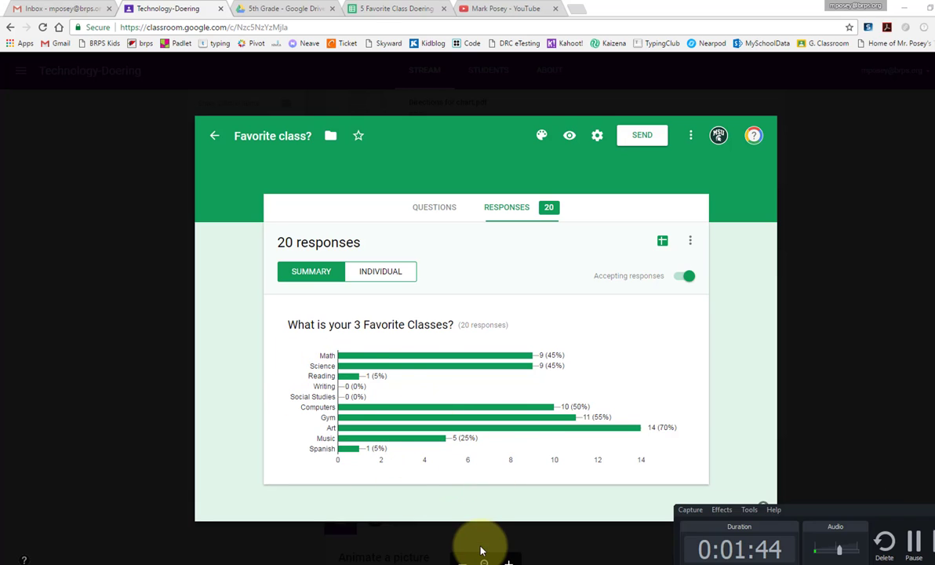
left_click(912, 541)
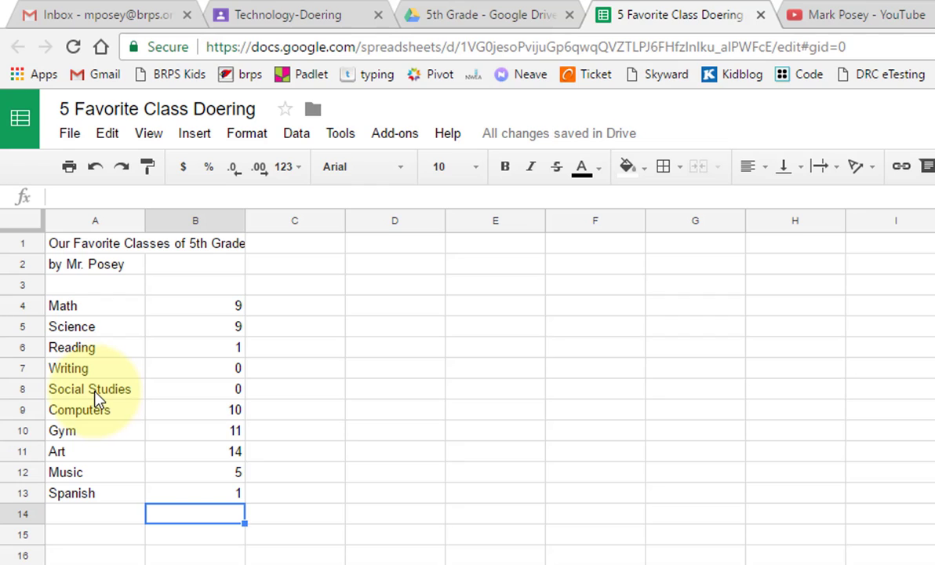
Step: Format the A1 title as 24 pt red Indie Flower
left_click(93, 248)
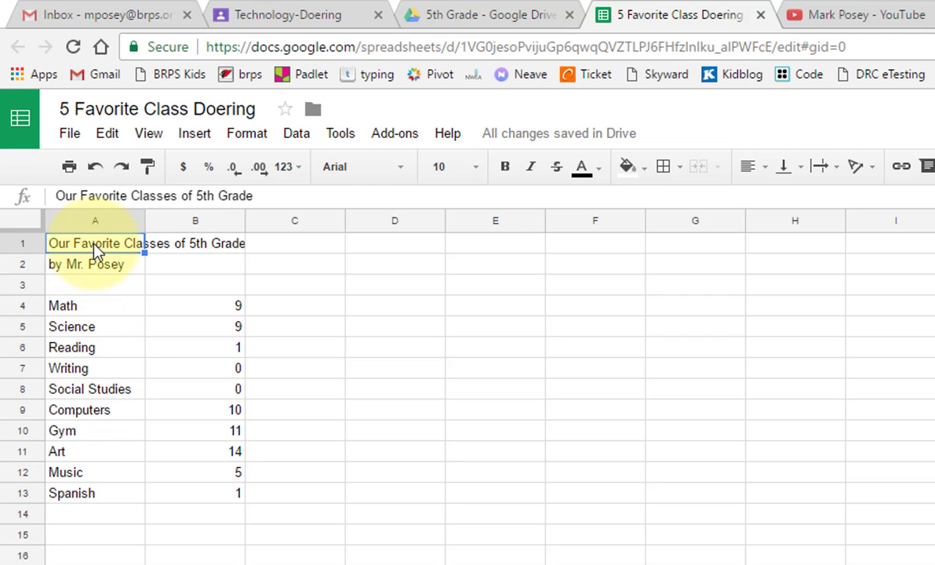
left_click(473, 174)
left_click(452, 442)
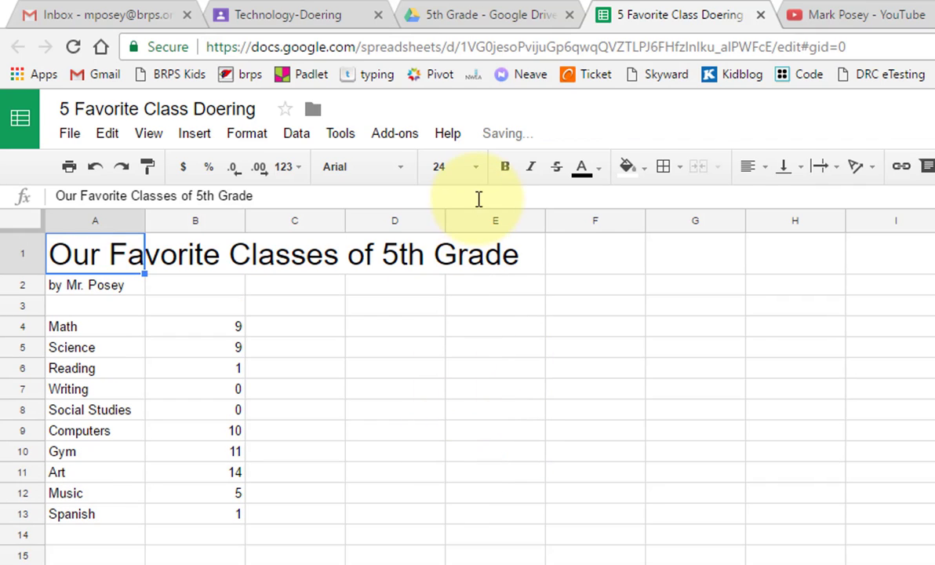
left_click(582, 167)
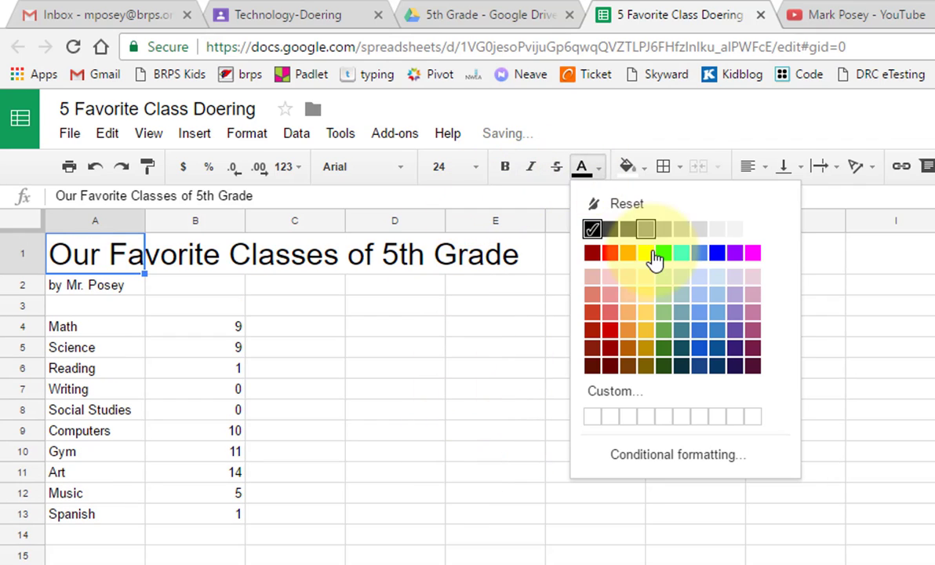
left_click(609, 254)
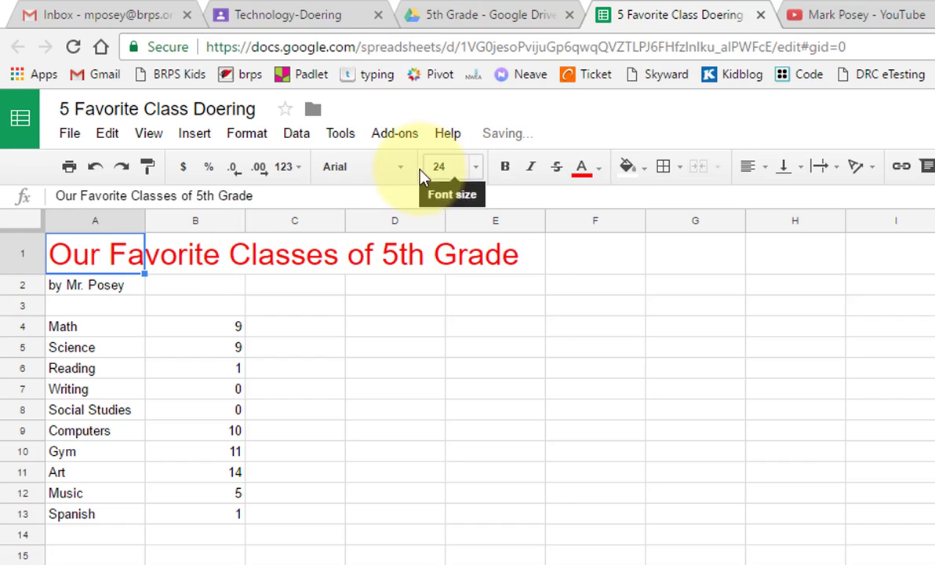
left_click(392, 168)
left_click(390, 292)
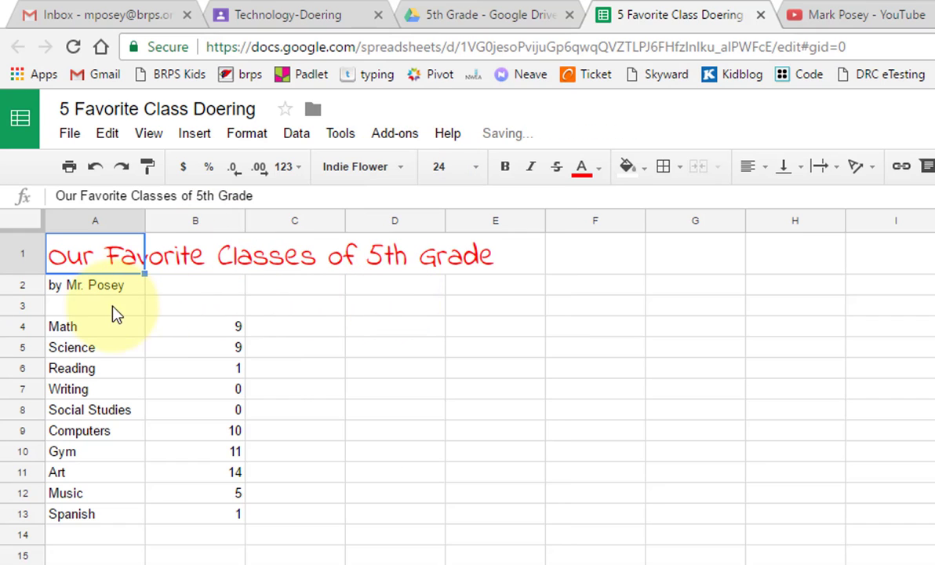
Step: Format the A2 byline as 14 pt blue Comic Sans MS
left_click(88, 286)
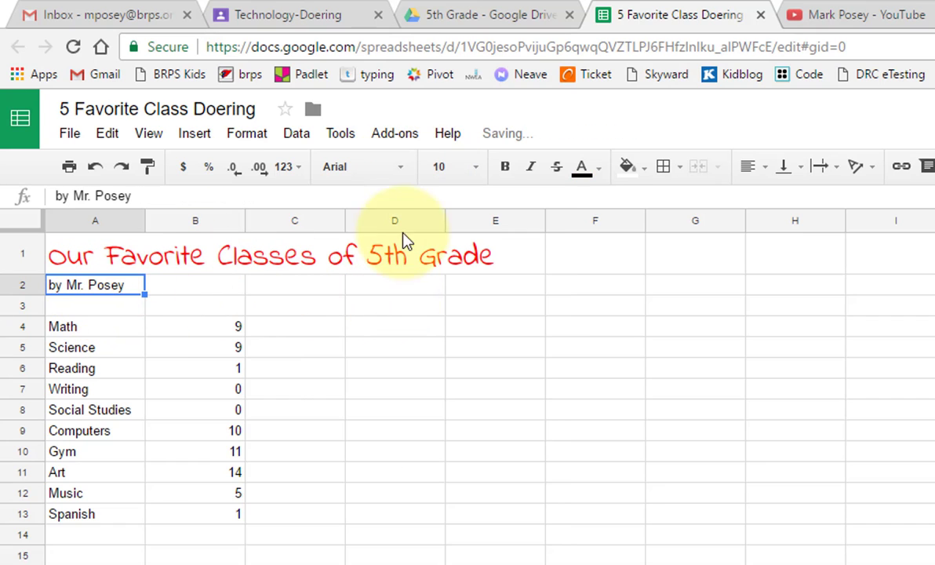
left_click(470, 165)
left_click(449, 388)
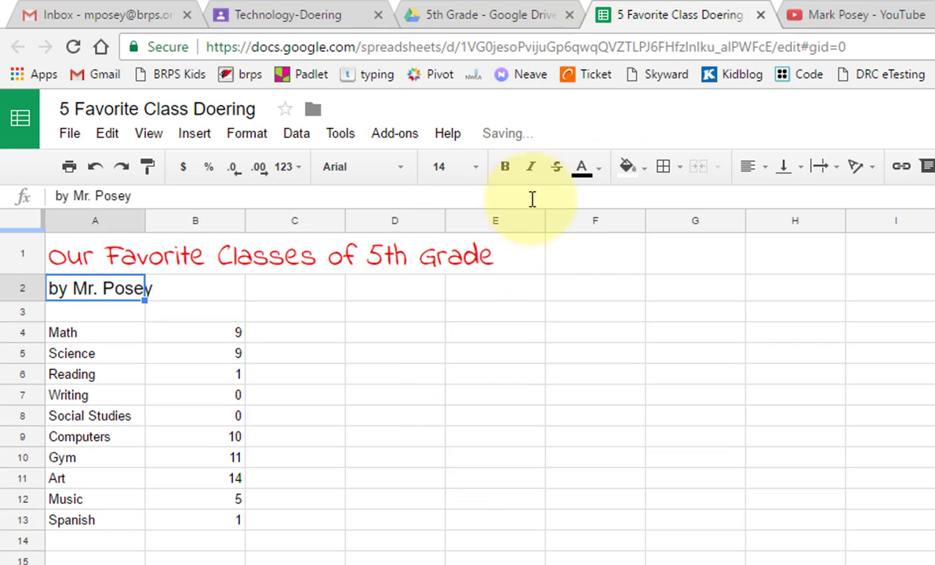
left_click(583, 168)
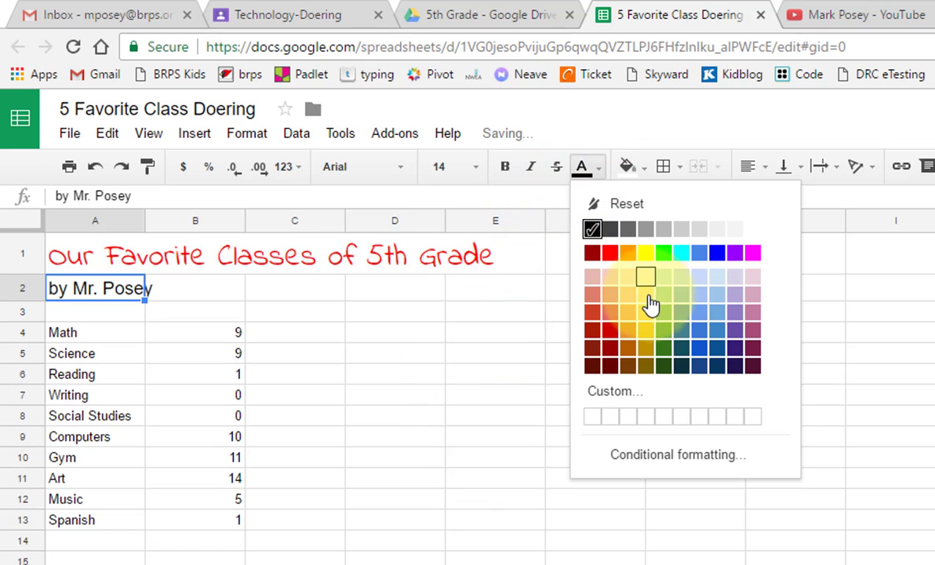
left_click(704, 255)
left_click(388, 168)
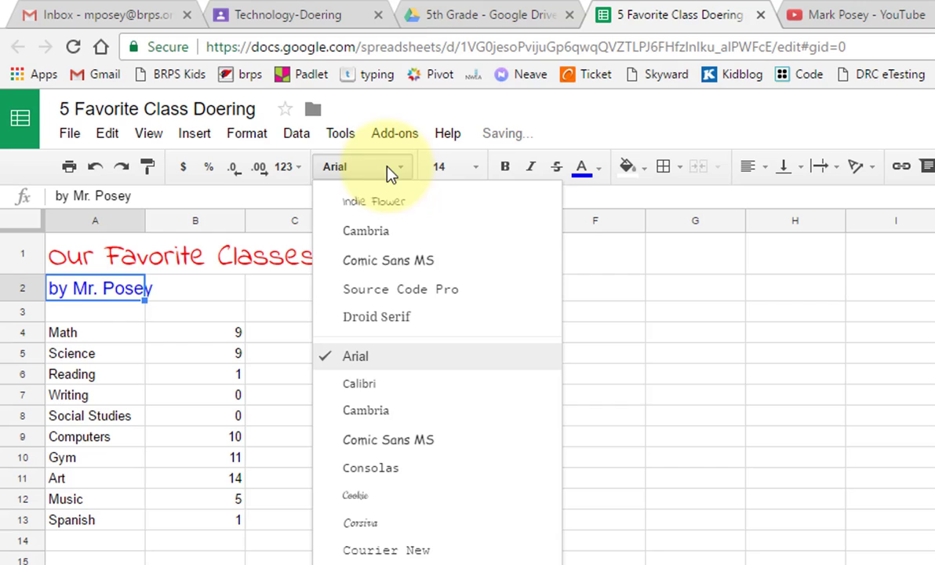
left_click(416, 263)
left_click(191, 437)
left_click_drag(87, 335, 218, 535)
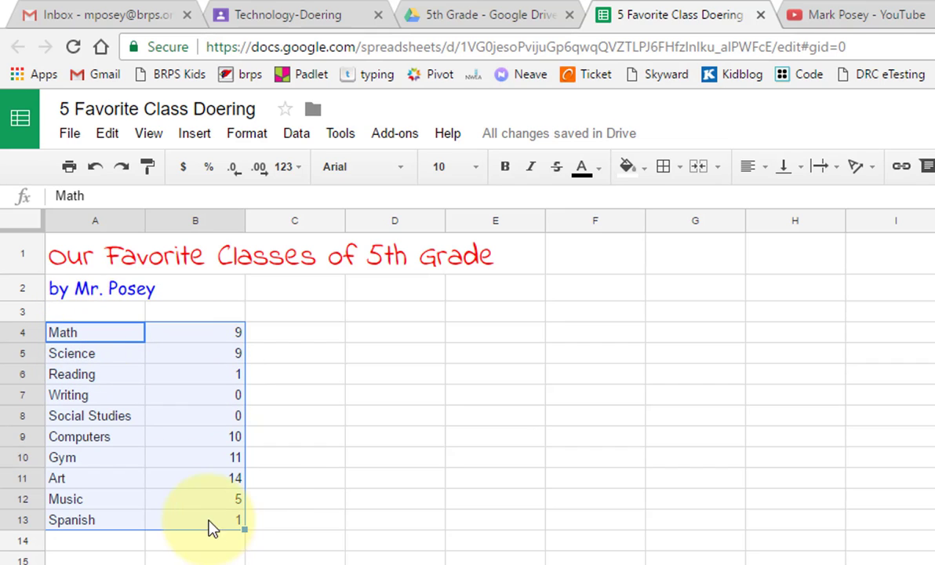
Step: Set the vote table A4:B13 to Courier New, size 14
left_click(339, 165)
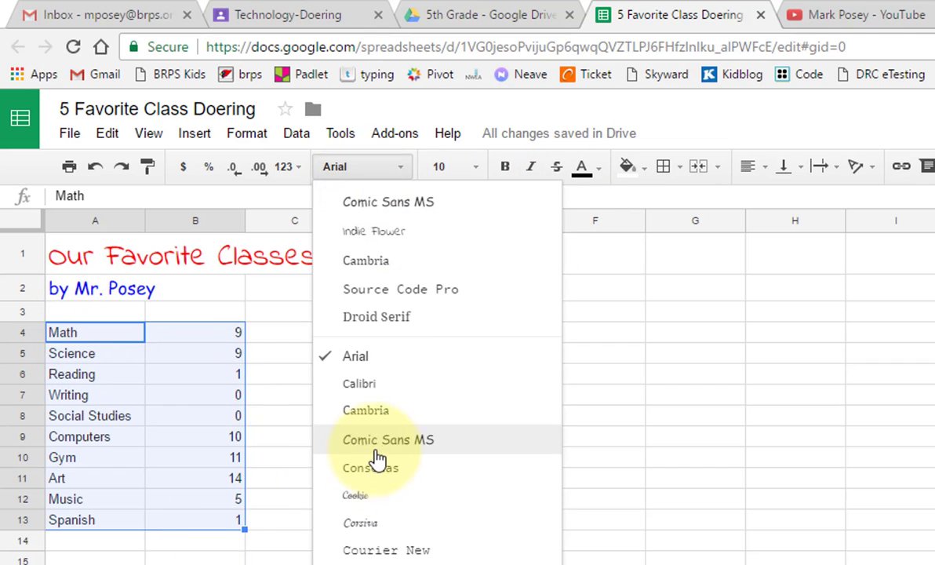
left_click(376, 422)
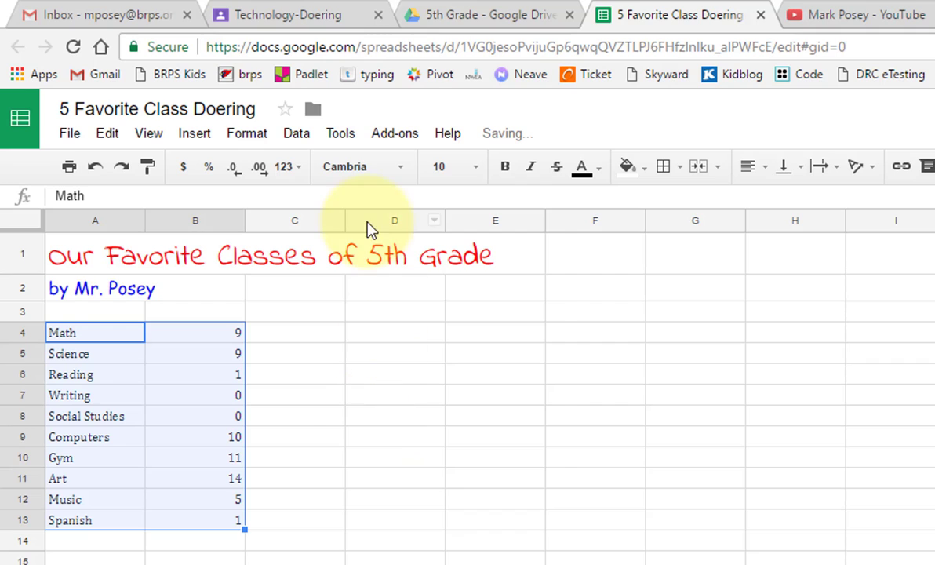
left_click(360, 167)
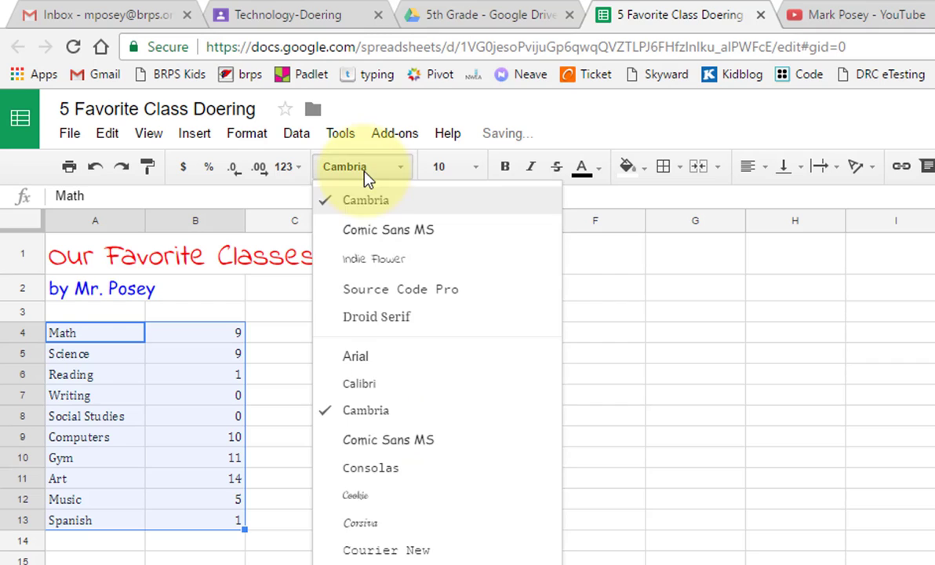
left_click(399, 555)
left_click(445, 166)
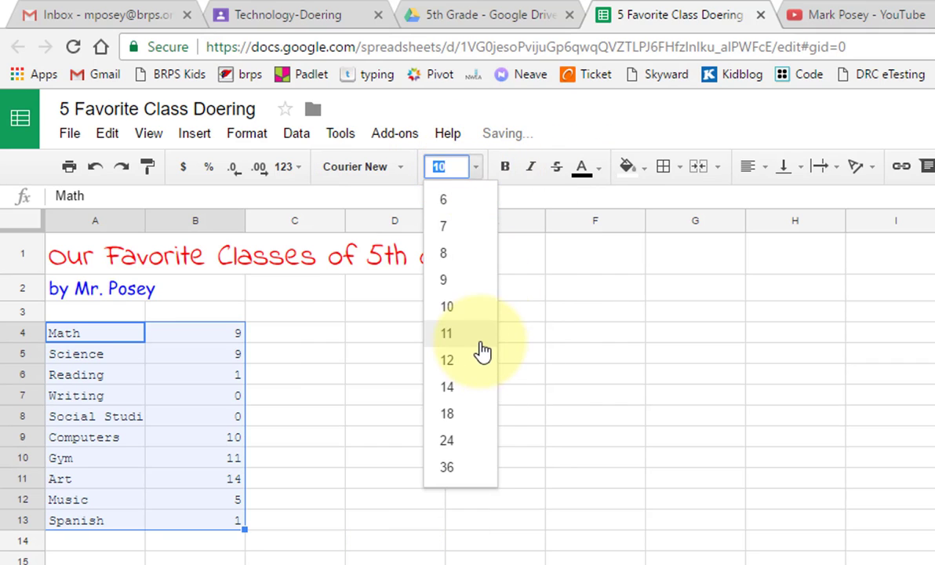
left_click(457, 385)
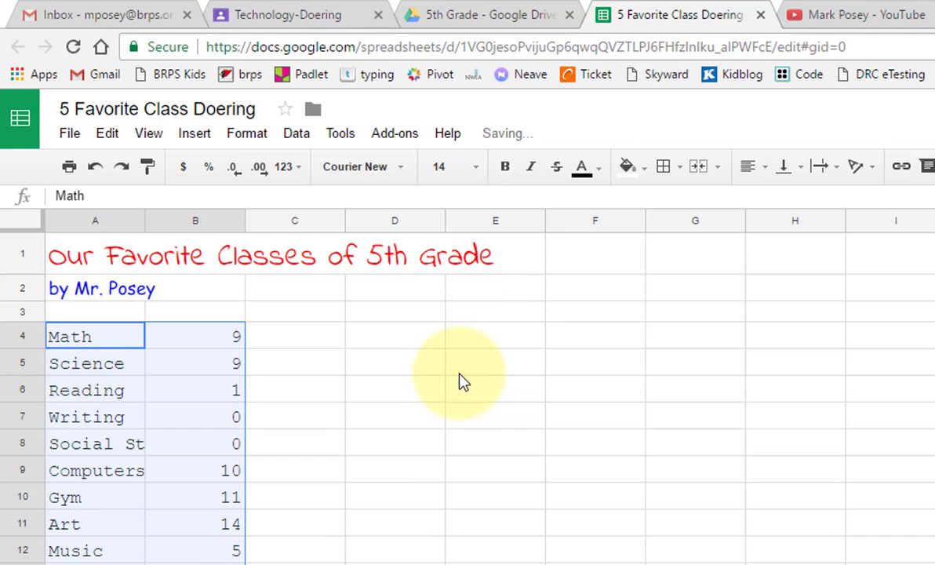
Step: Give the vote table dark green text on a light blue cell fill
left_click(600, 169)
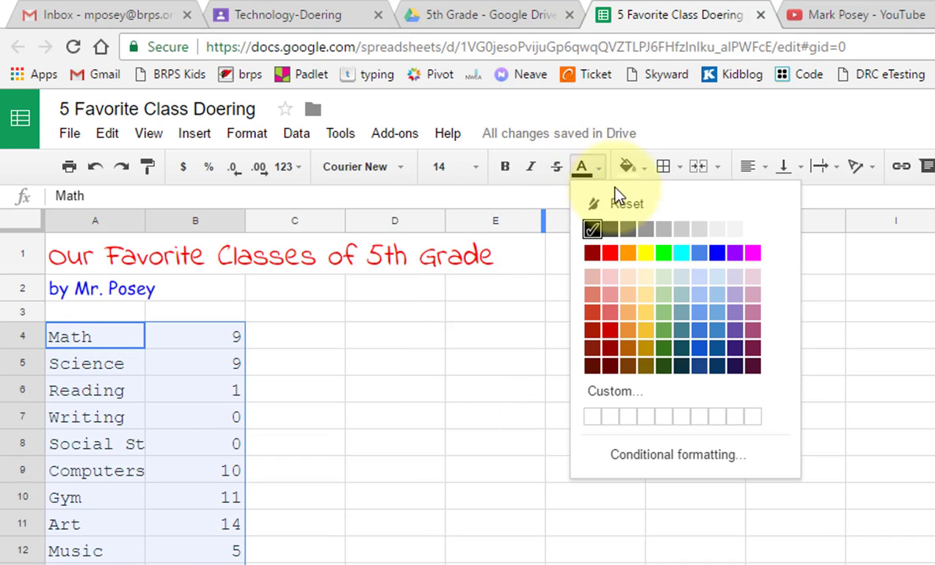
left_click(729, 256)
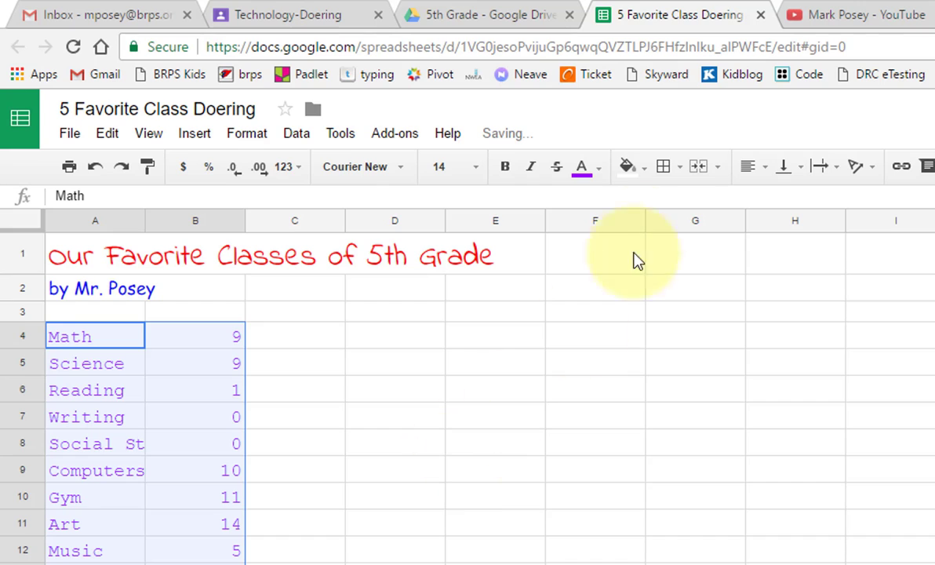
left_click(599, 169)
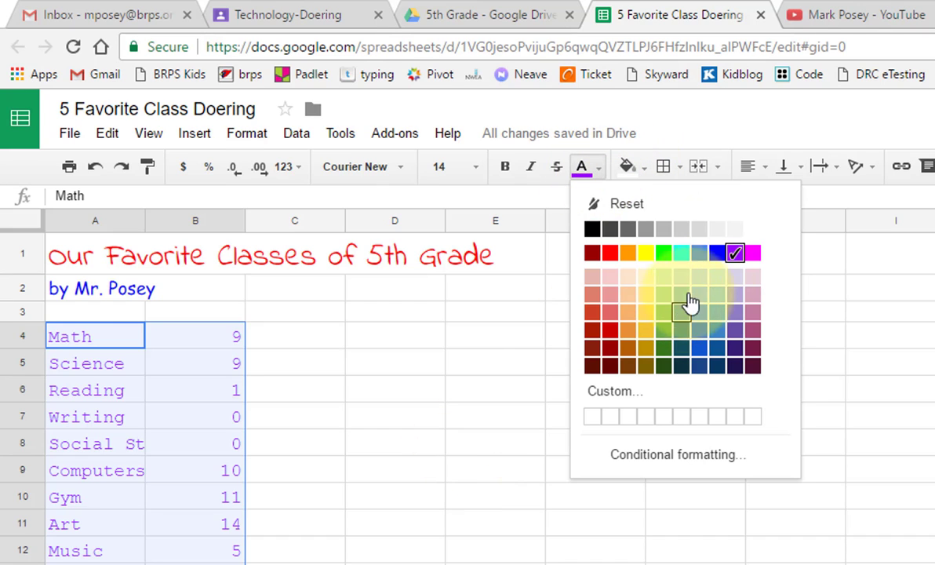
left_click(663, 253)
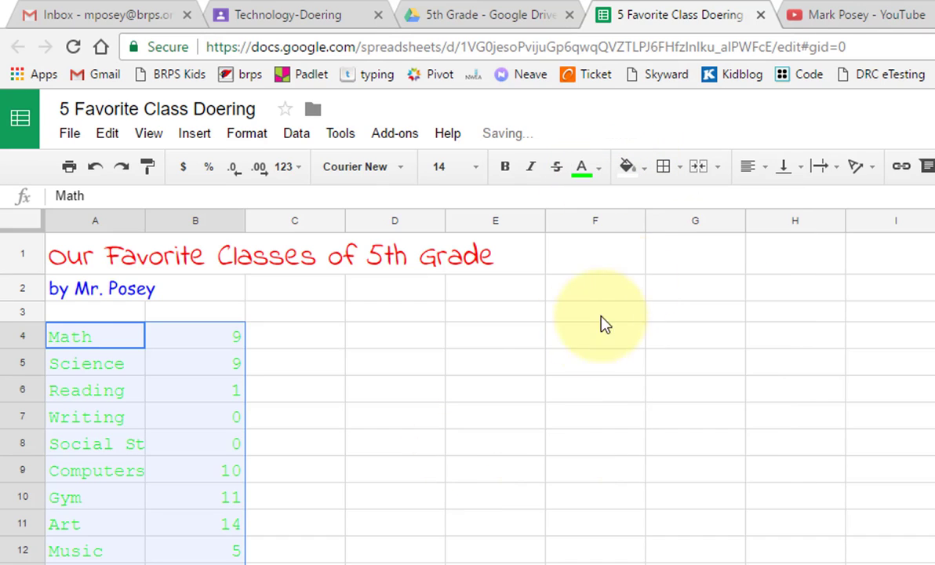
left_click(628, 166)
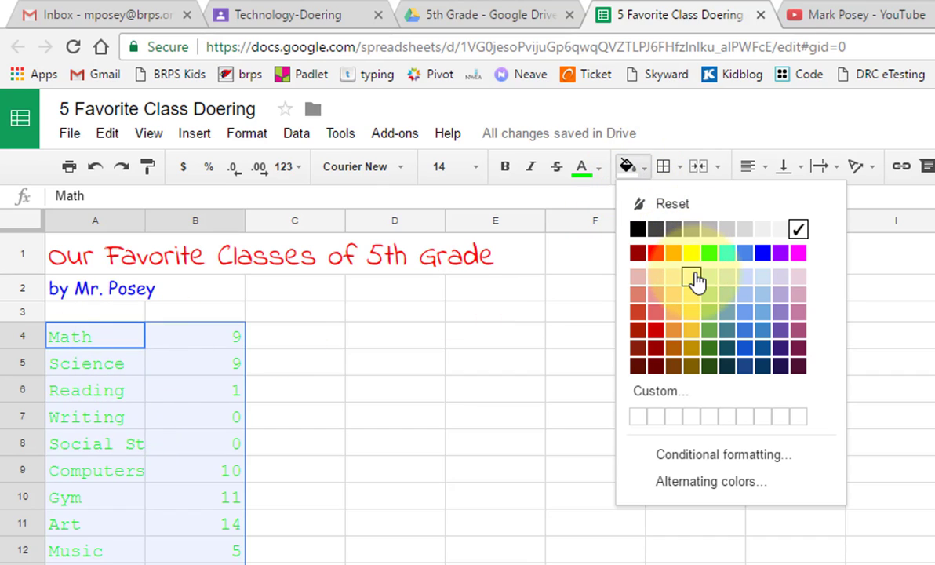
left_click(760, 287)
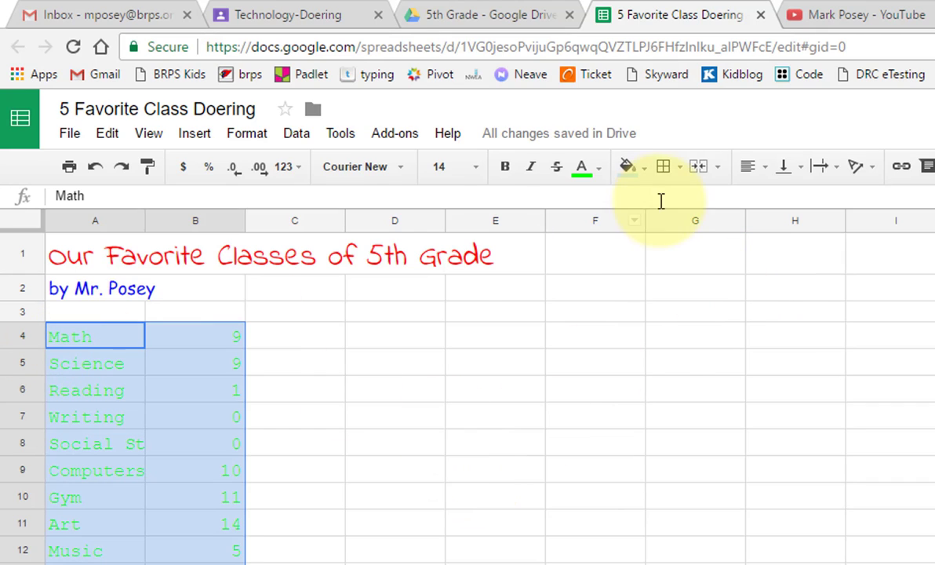
left_click(600, 168)
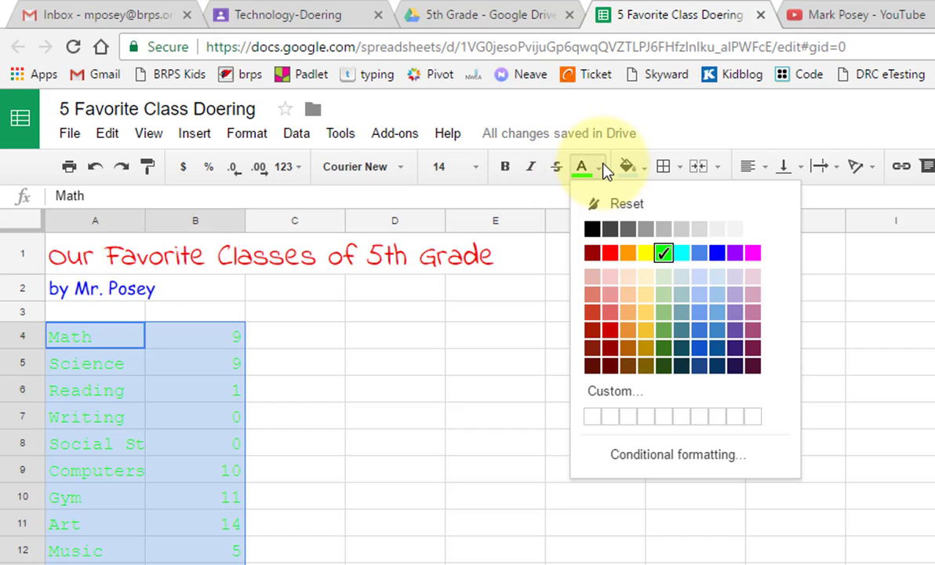
left_click(663, 354)
left_click(370, 505)
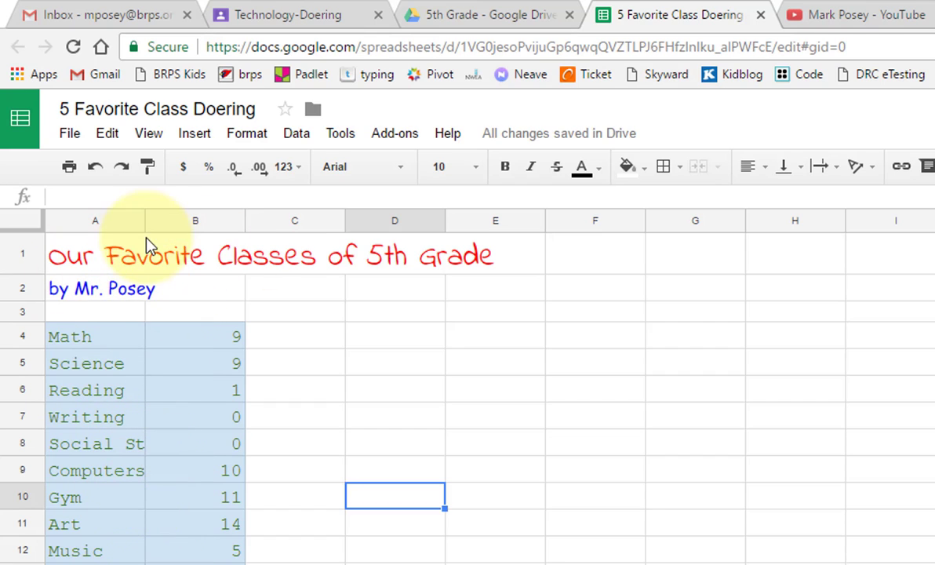
Step: Widen column A to fit 'Social Studies' and center the vote counts in B4:B13
left_click_drag(142, 221, 212, 222)
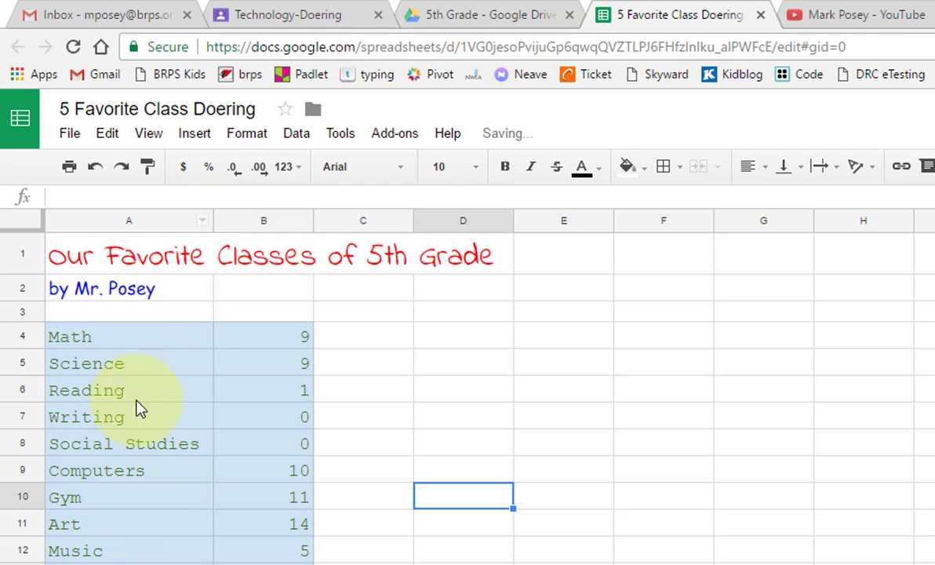
left_click_drag(292, 340, 289, 564)
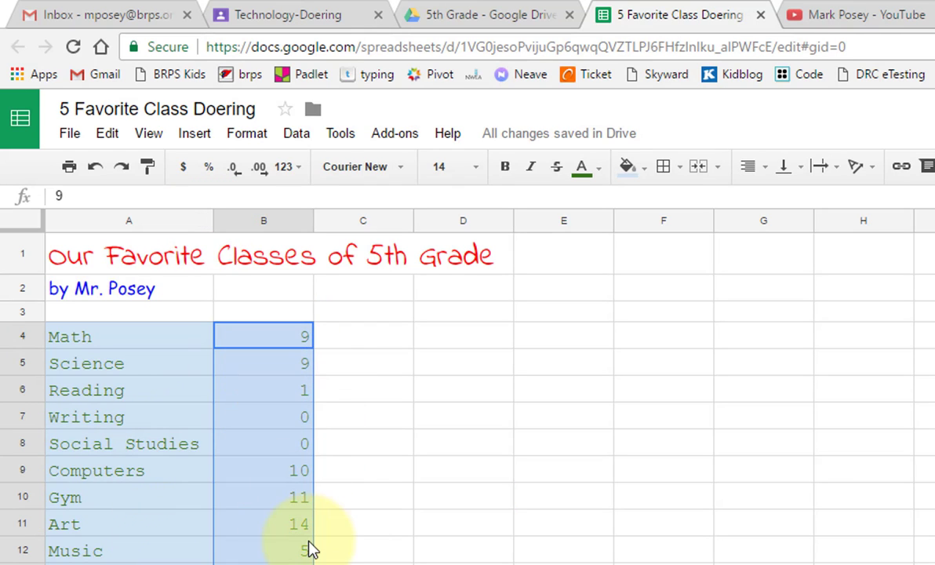
left_click(749, 167)
left_click(780, 200)
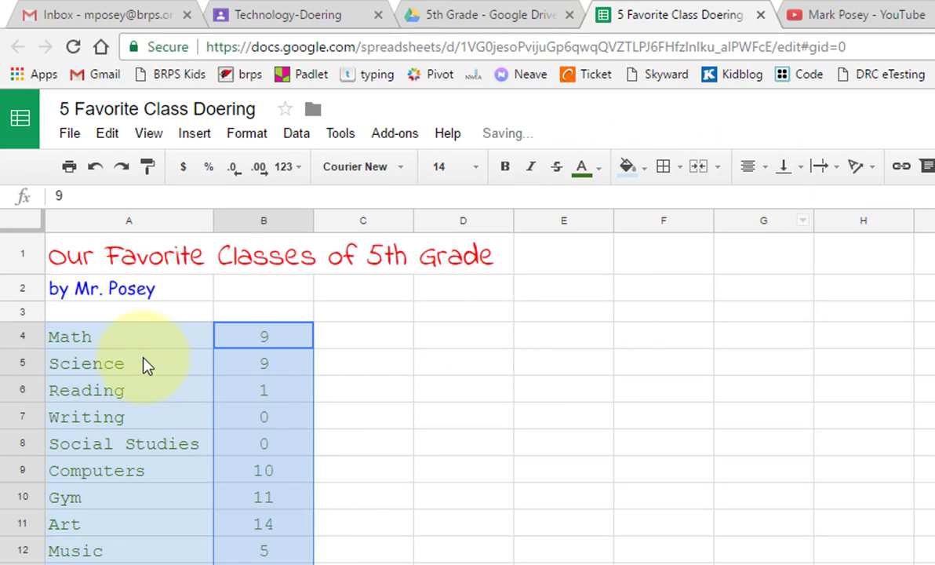
left_click_drag(116, 340, 263, 564)
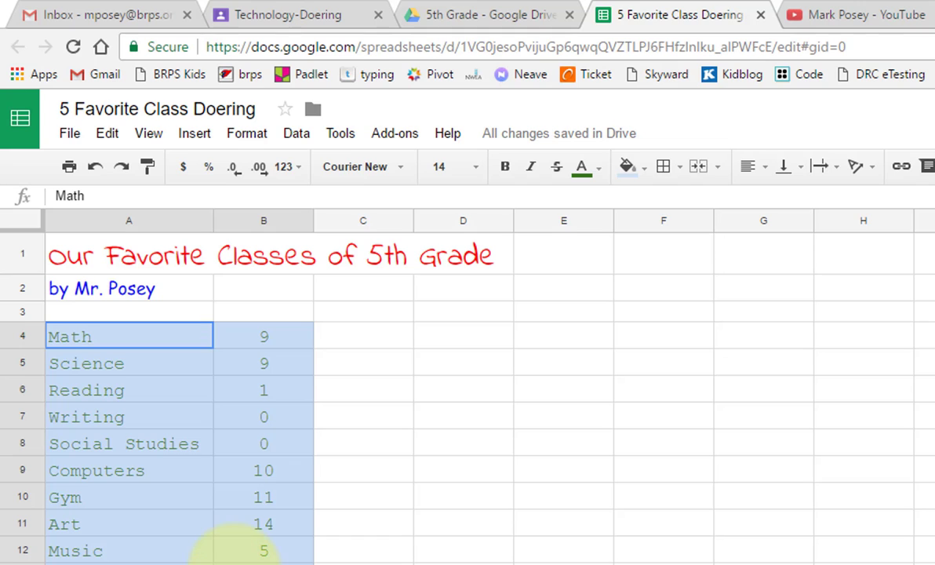
Step: Add borders to every cell of A4:B13 and set the border colour to green
left_click(666, 166)
left_click(673, 209)
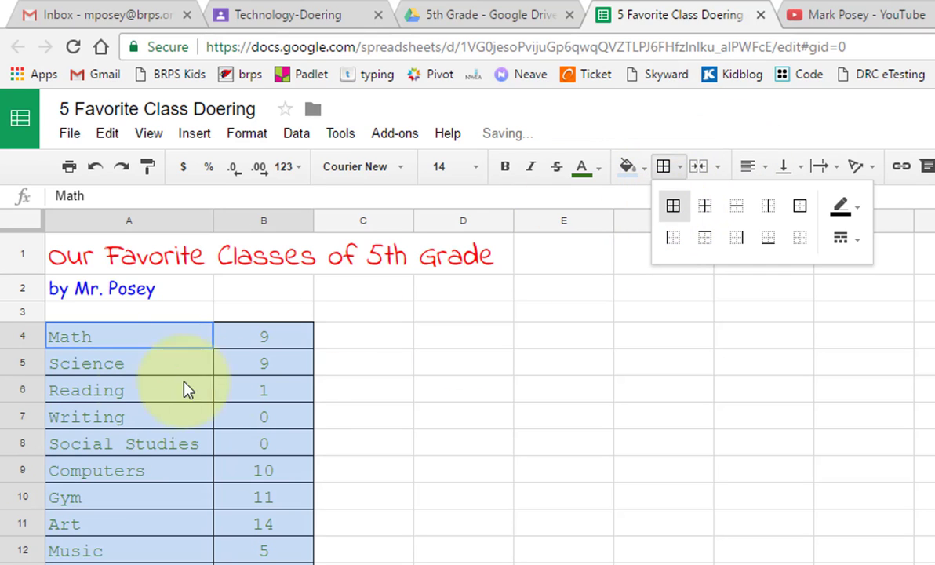
left_click(441, 447)
left_click_drag(166, 346, 286, 551)
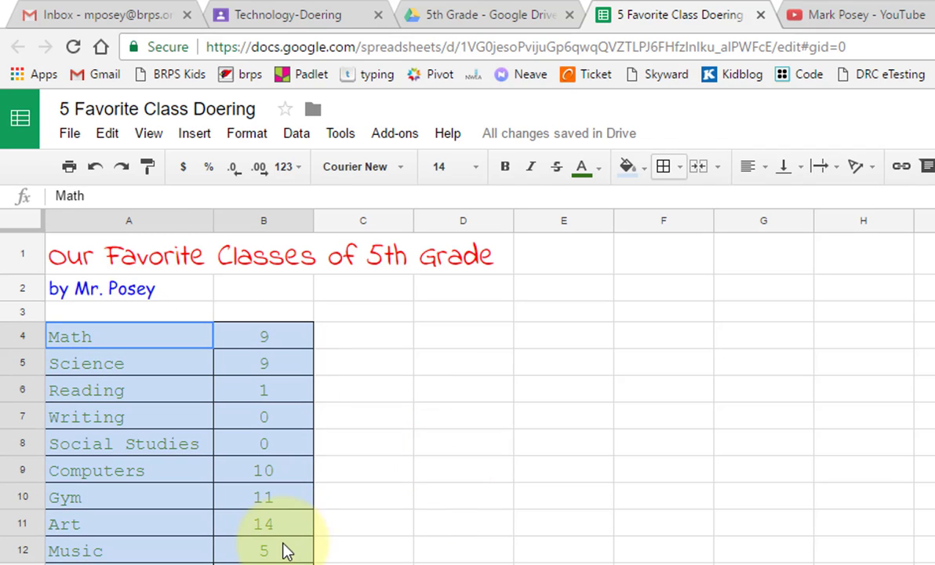
left_click(681, 167)
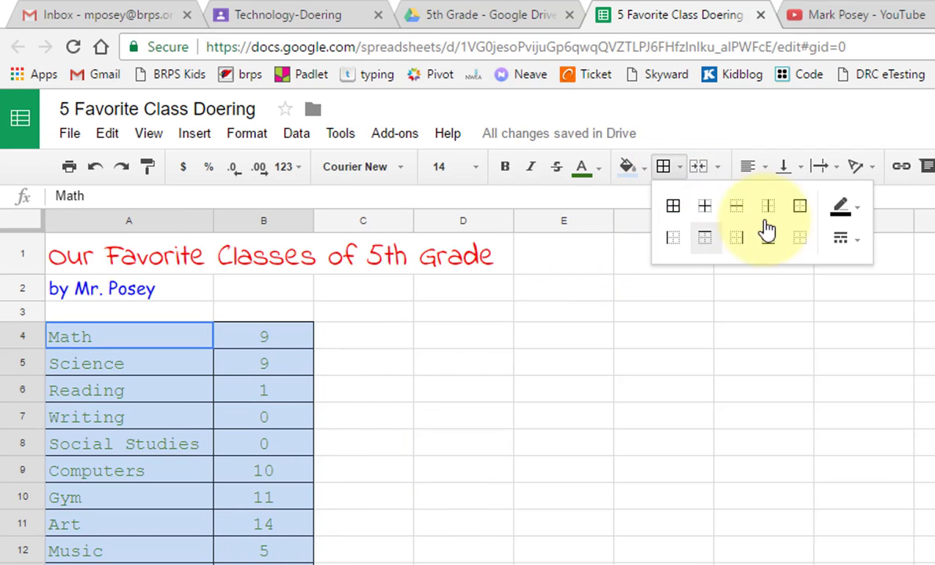
left_click(844, 205)
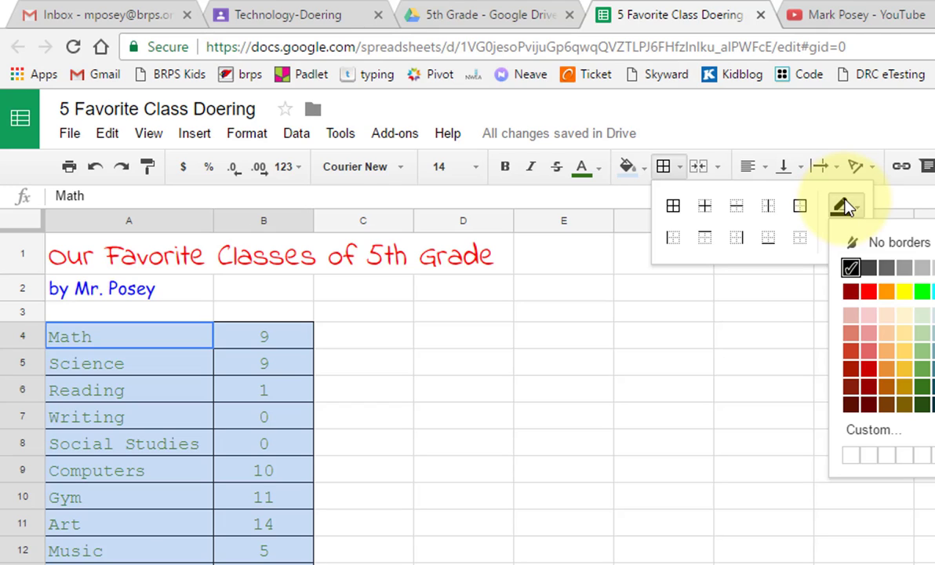
left_click(922, 391)
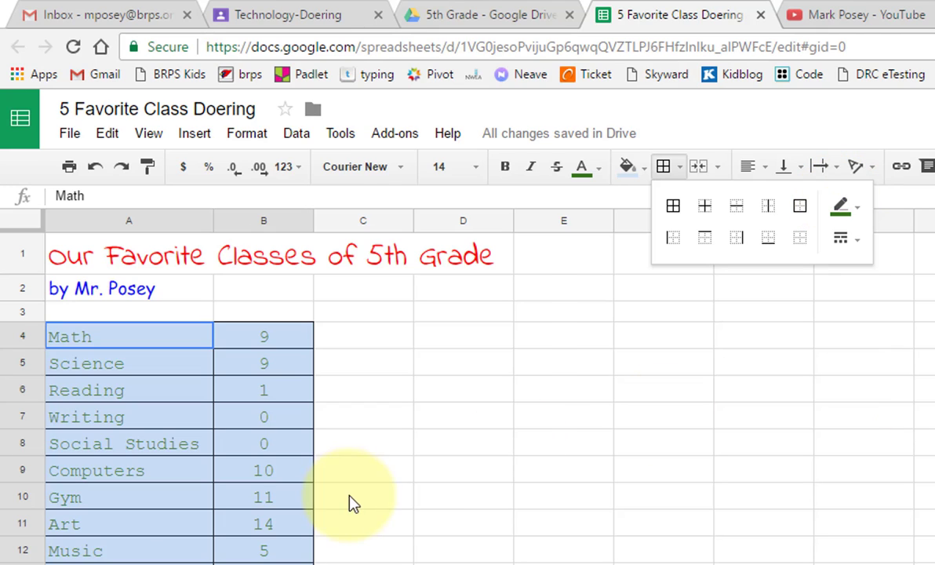
left_click(351, 500)
Step: Reapply all borders in green across the table and narrow column B to fit the counts
left_click_drag(151, 335, 267, 564)
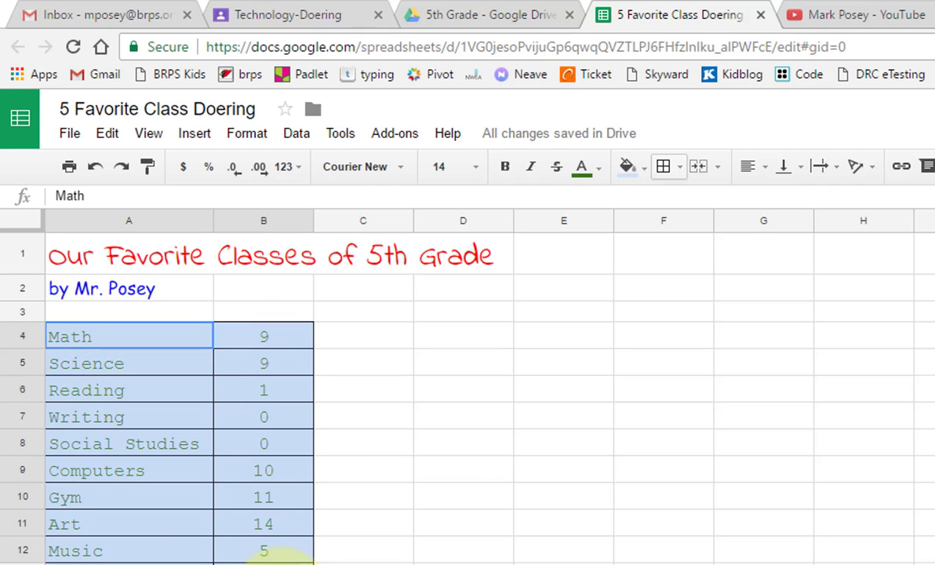
left_click(270, 444)
left_click_drag(145, 336, 265, 563)
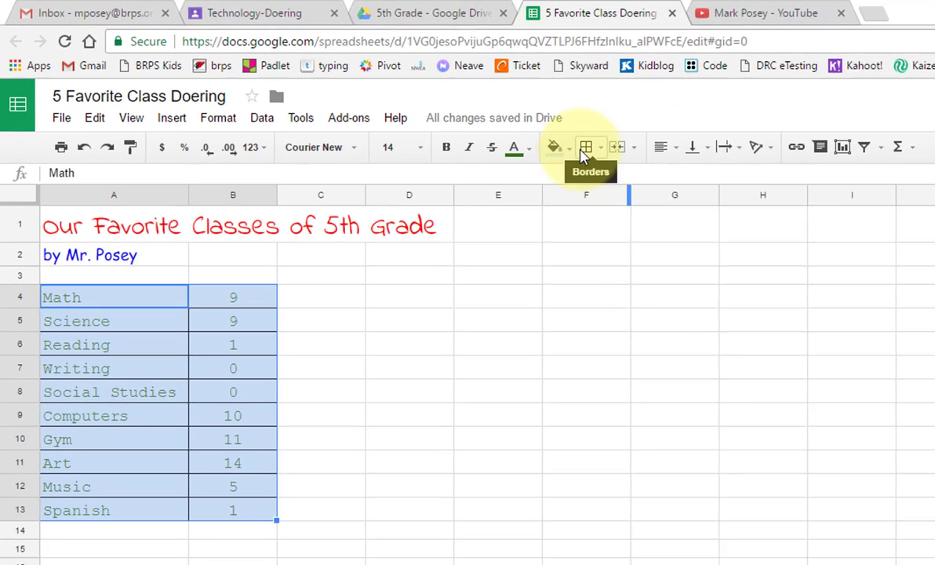
left_click(663, 166)
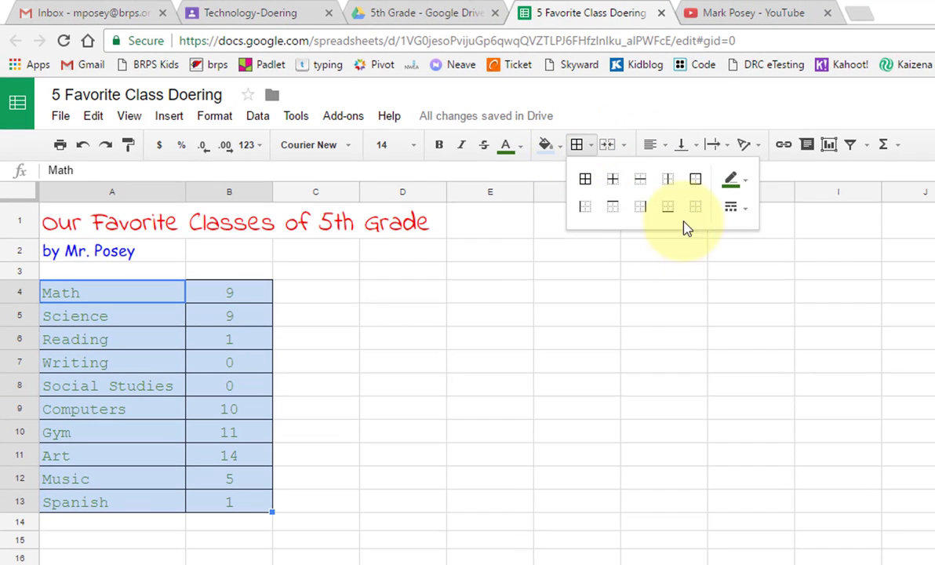
left_click(585, 180)
left_click(402, 432)
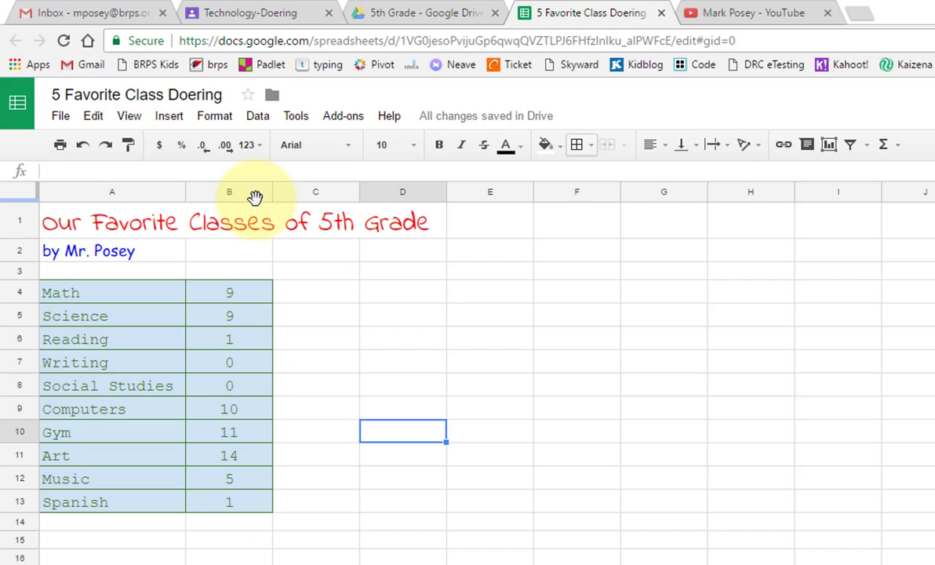
left_click_drag(269, 194, 237, 194)
left_click(314, 484)
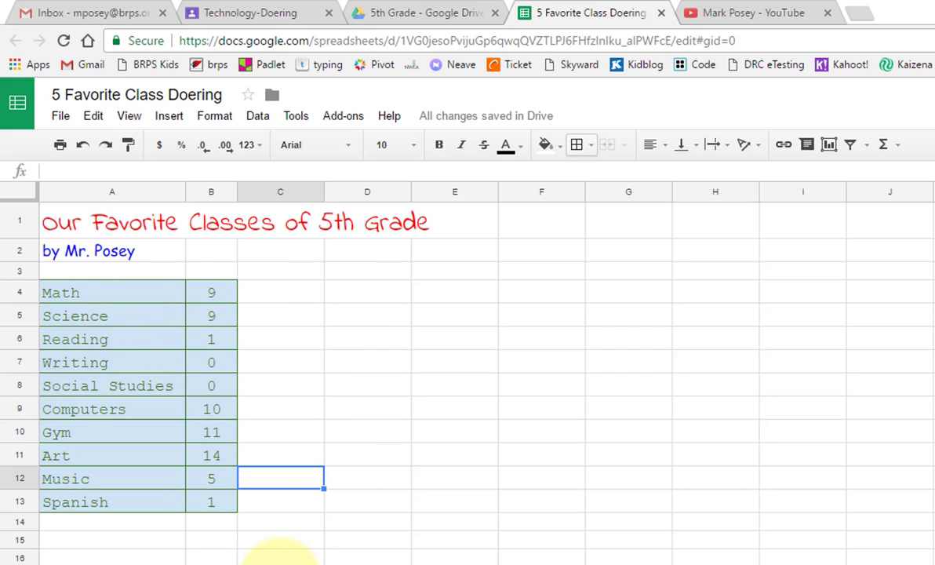
left_click_drag(122, 296, 216, 506)
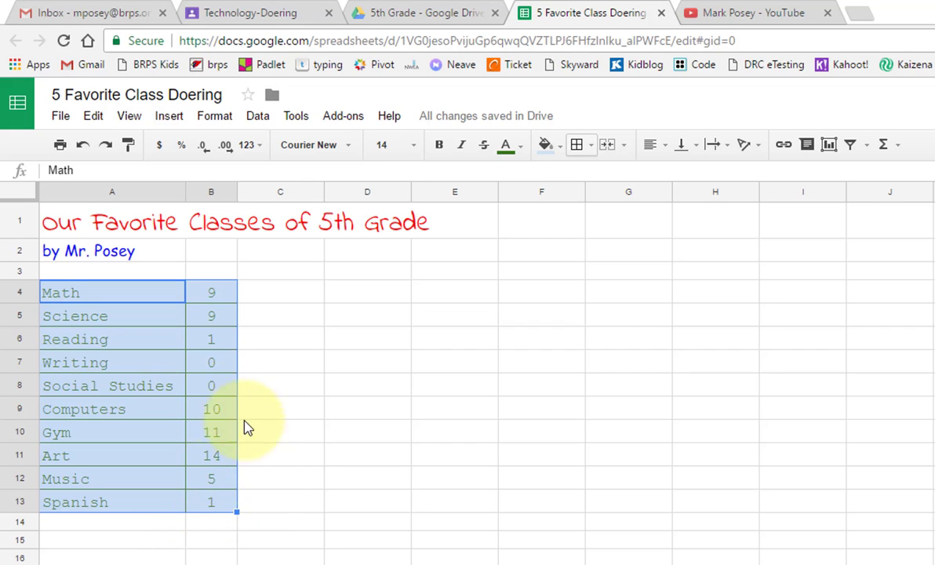
Step: Insert a column chart of the A4:B13 votes and move it right of the table
left_click(171, 116)
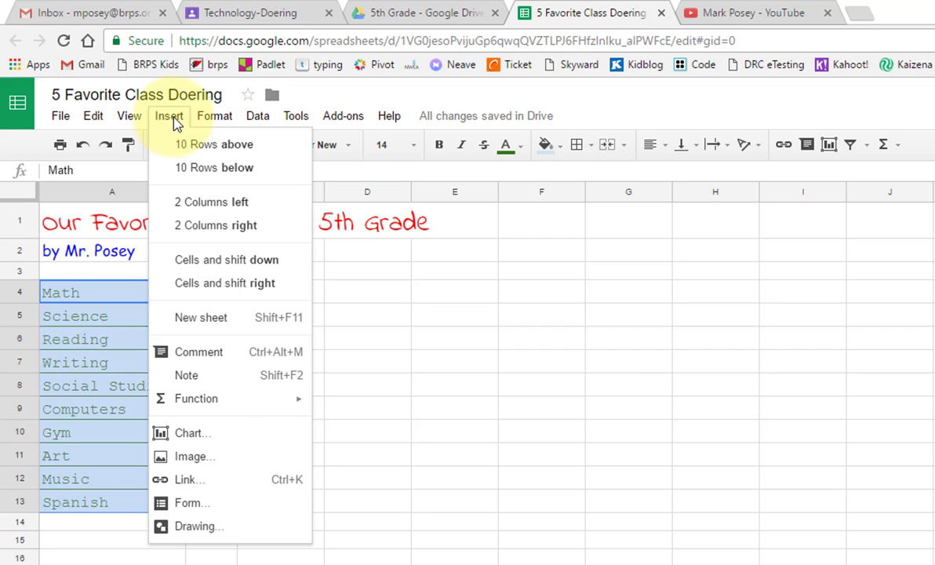
left_click(201, 434)
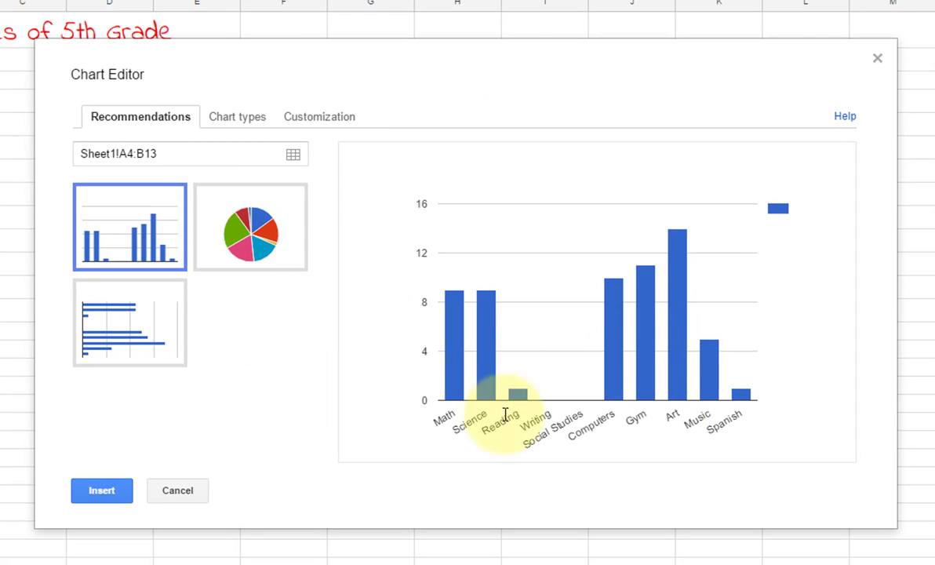
left_click(101, 490)
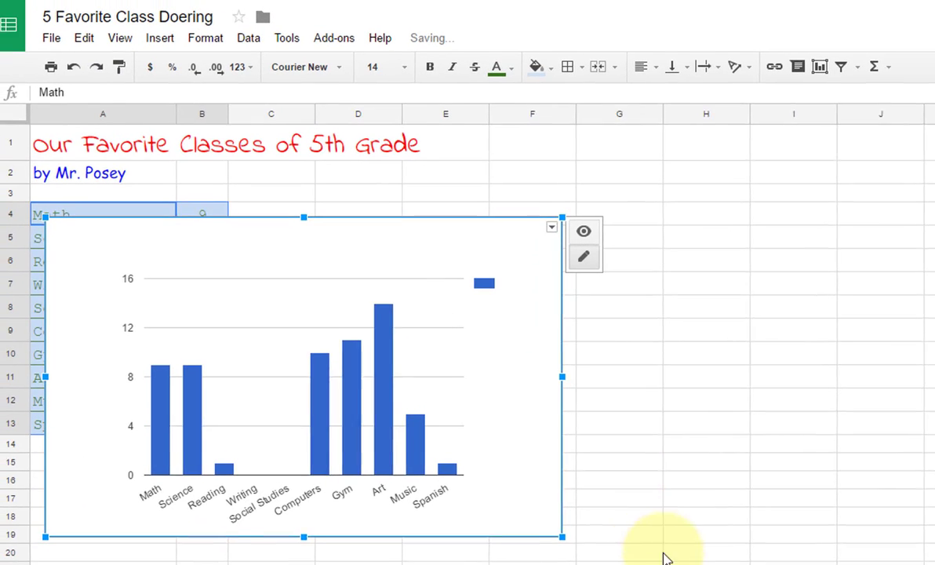
left_click_drag(429, 315, 632, 265)
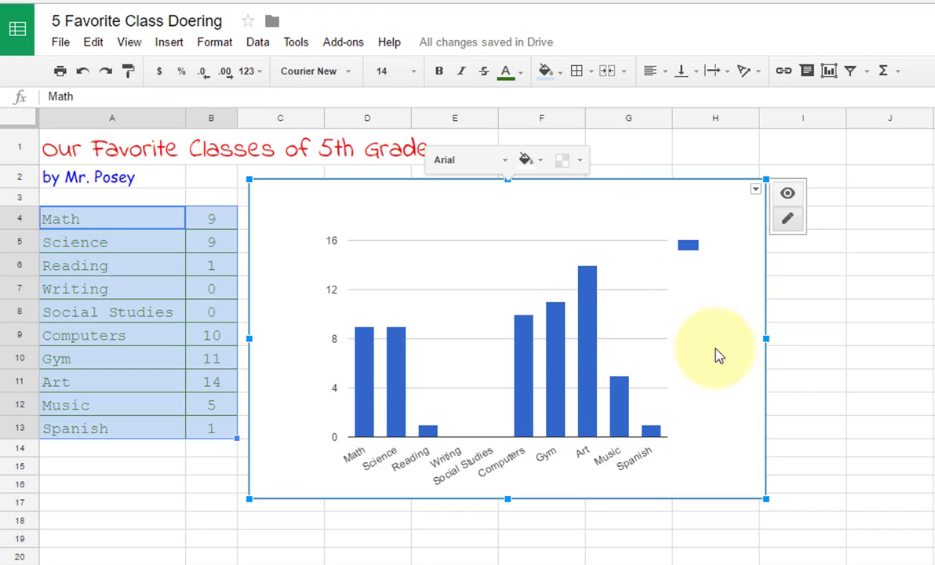
Step: Fill the chart background light green, after trying blue and grey-teal swatches first
left_click(540, 161)
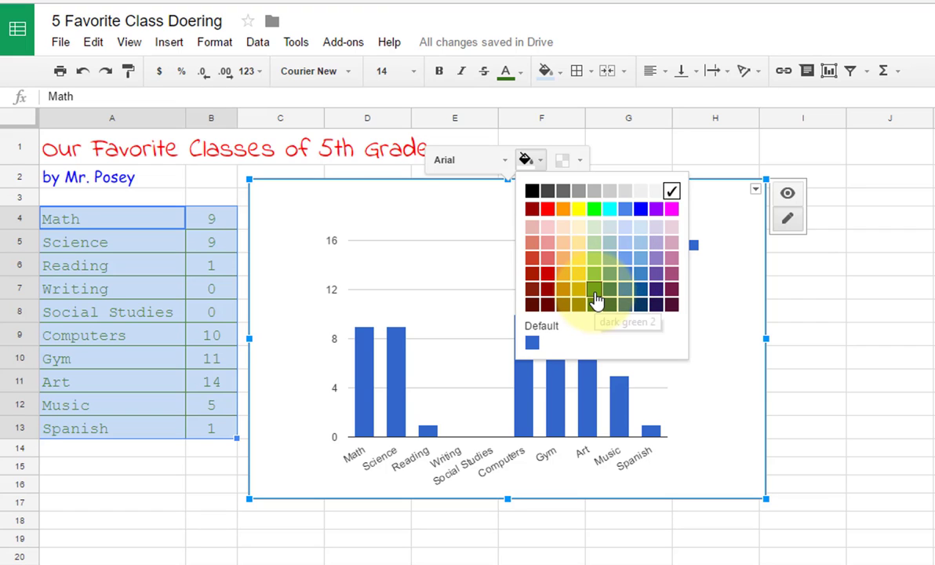
left_click(626, 248)
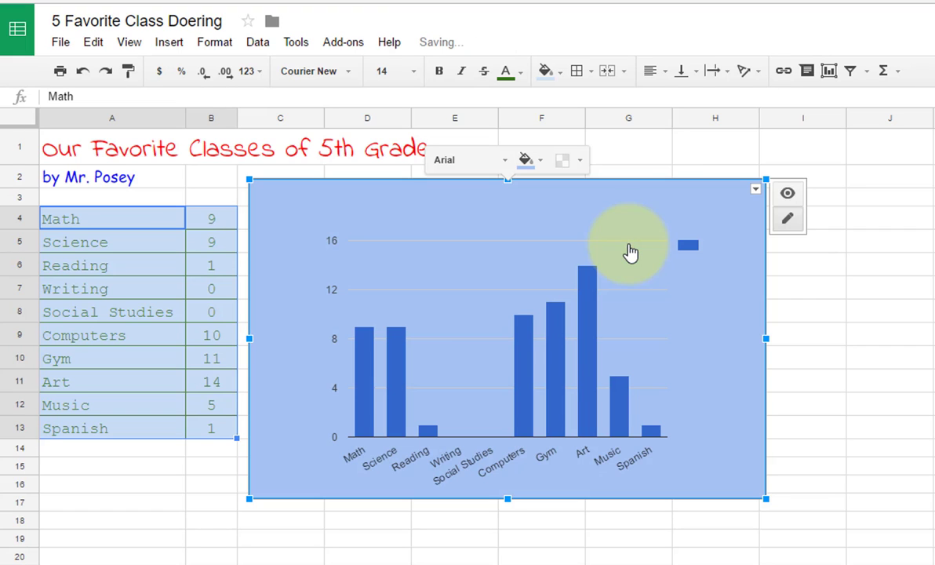
left_click(541, 162)
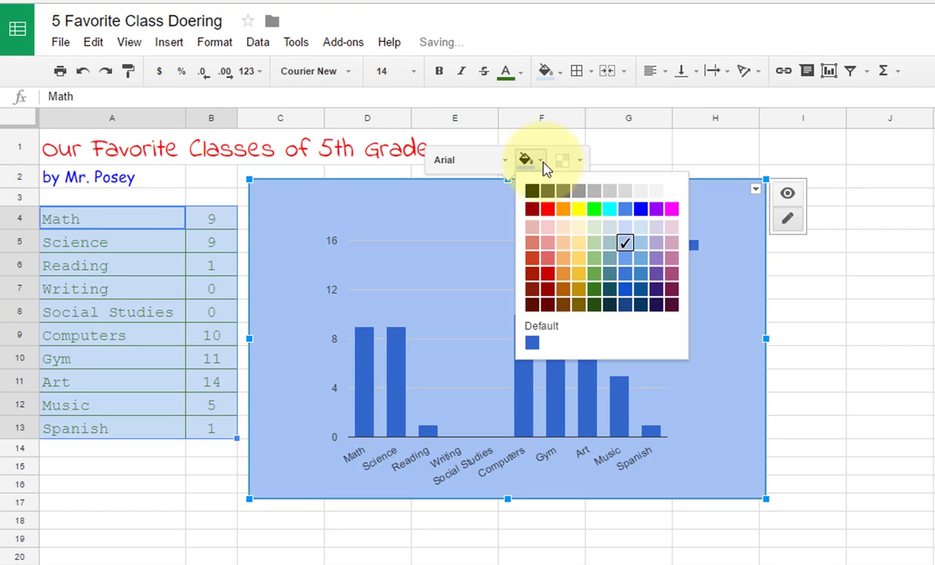
left_click(627, 253)
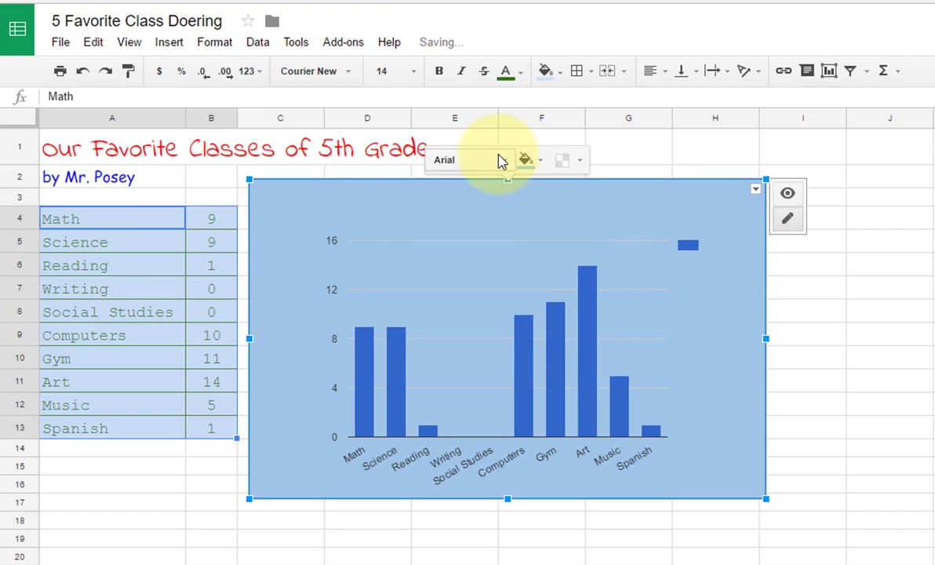
left_click(540, 165)
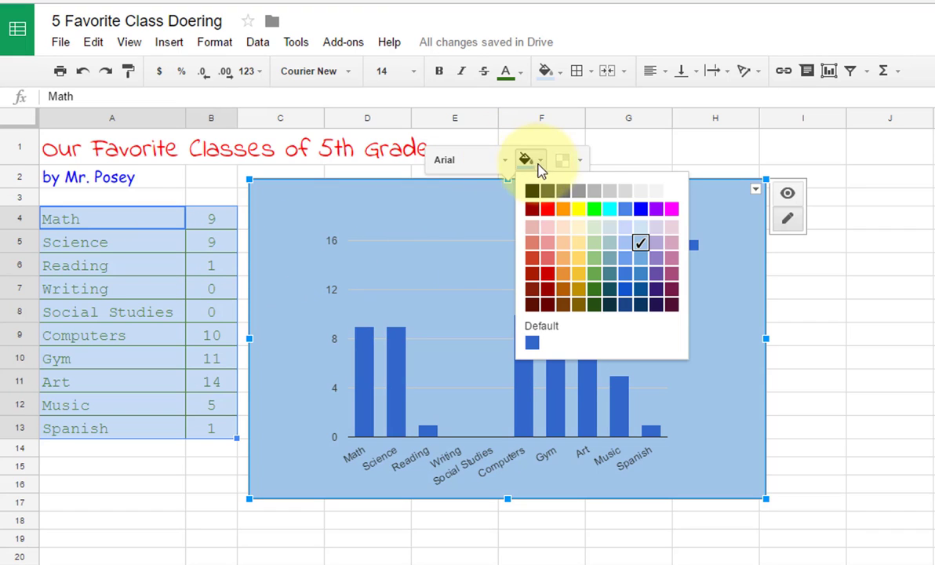
left_click(610, 247)
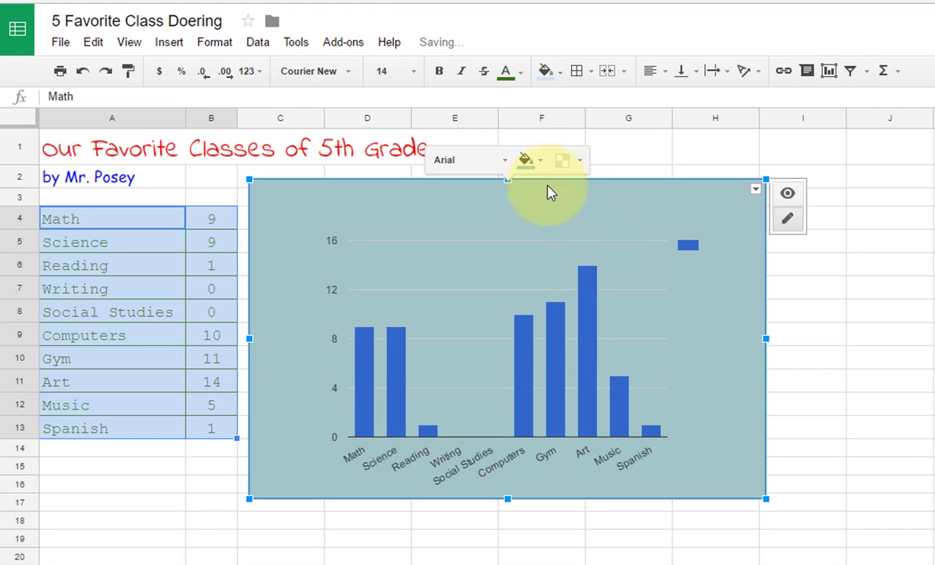
left_click(539, 166)
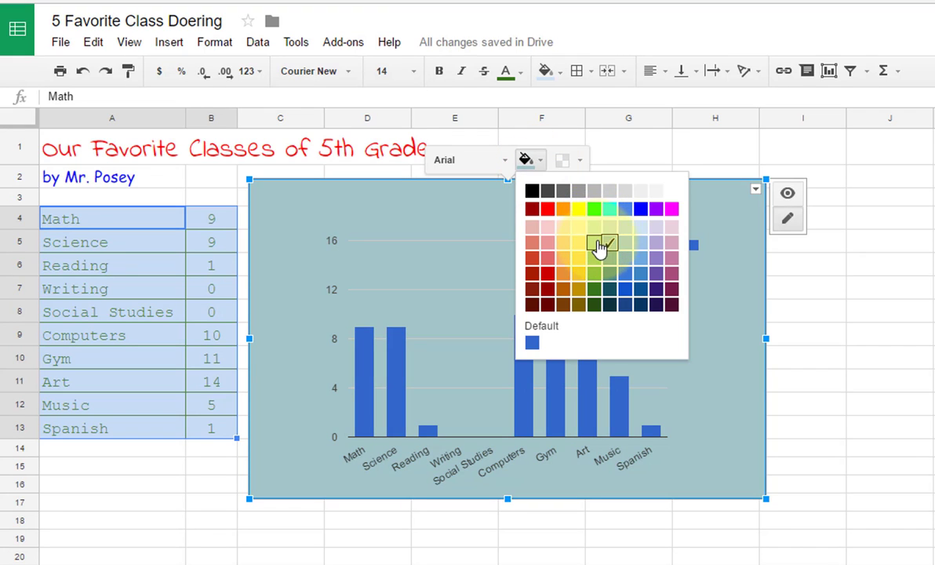
left_click(595, 242)
left_click(526, 161)
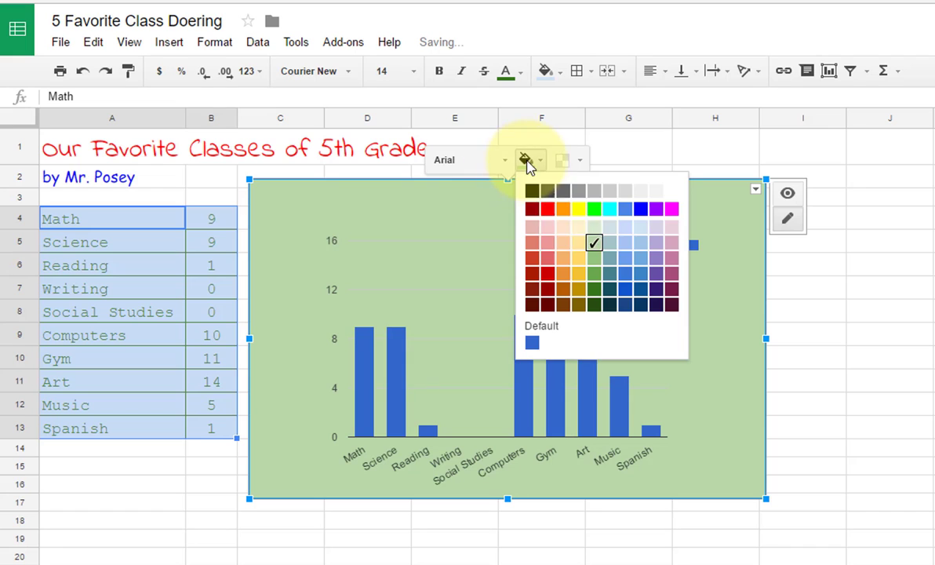
left_click(593, 233)
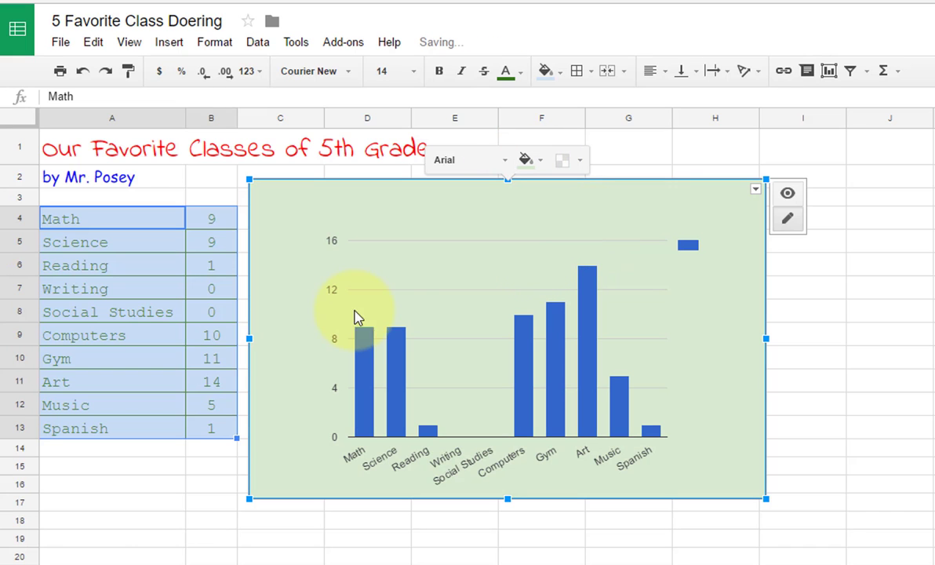
left_click(180, 338)
left_click(445, 247)
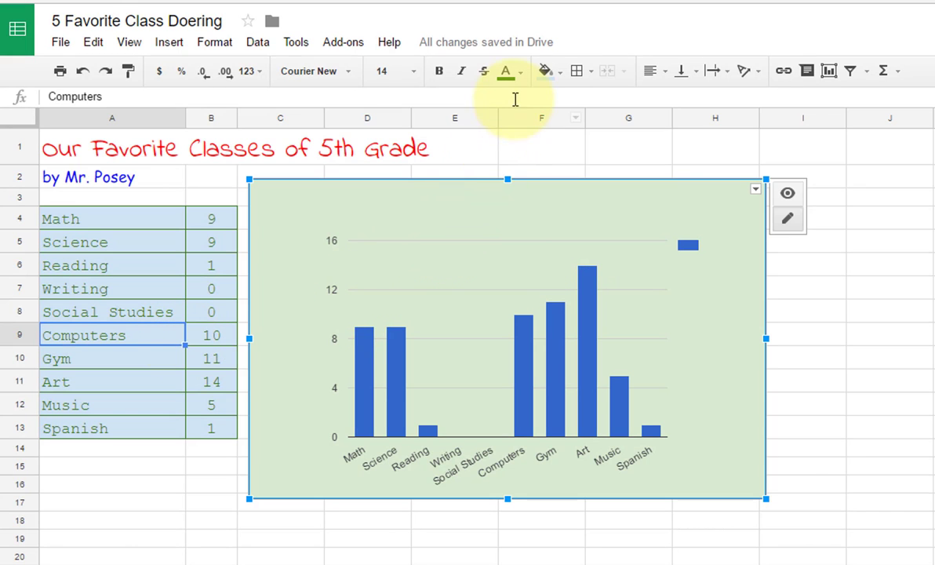
Step: Colour the chart's class-name axis labels red
left_click(549, 72)
left_click(646, 169)
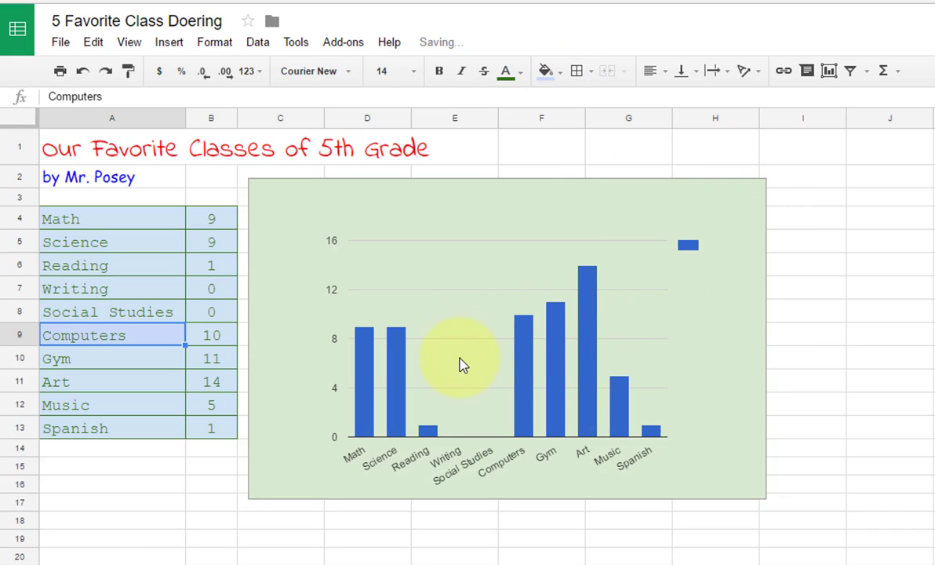
left_click(482, 248)
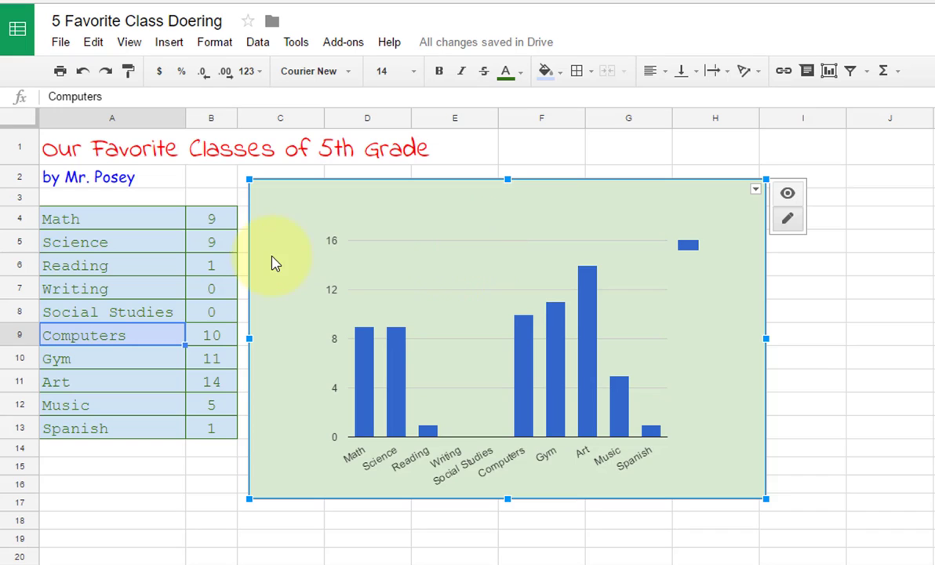
left_click(479, 477)
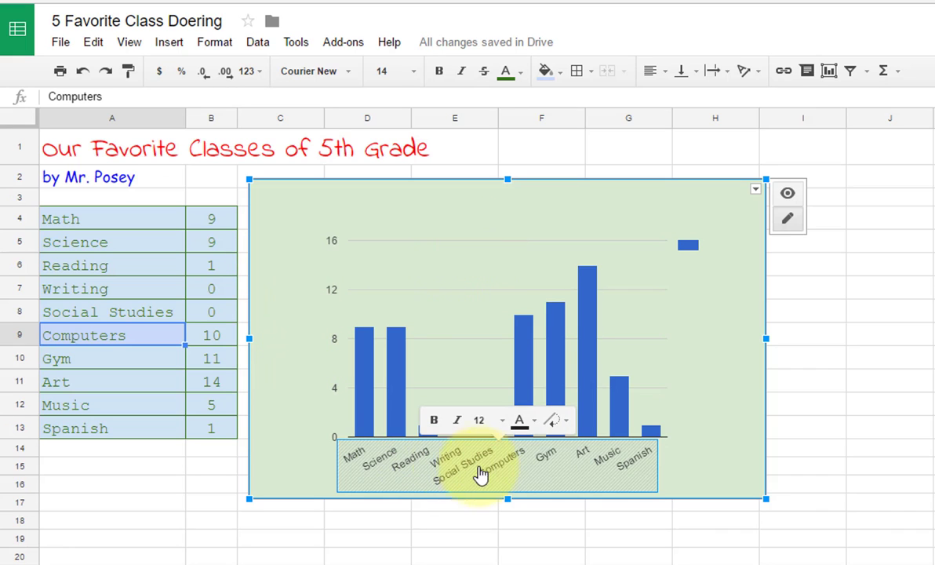
left_click(528, 425)
left_click(549, 471)
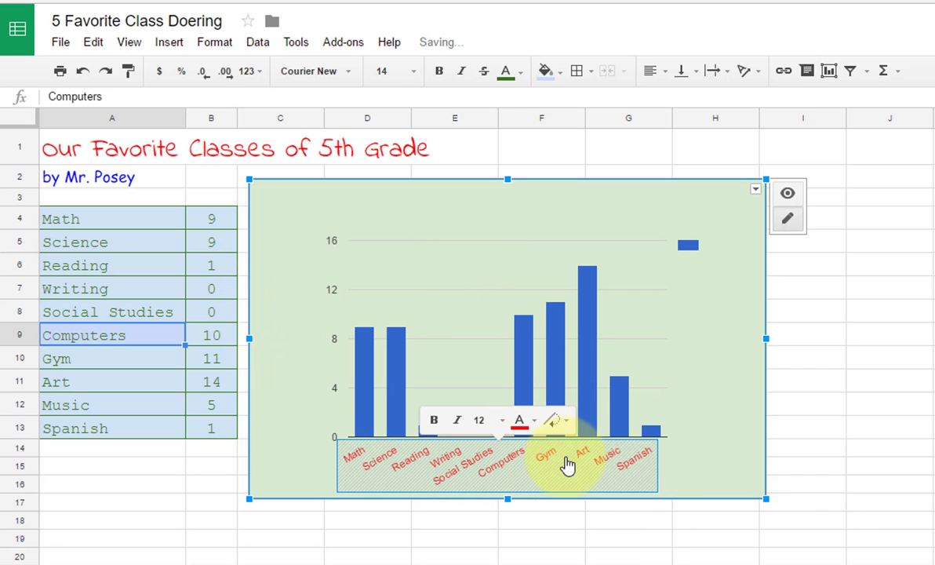
Step: Show each bar's vote count as a Value data label on the bars
left_click(585, 391)
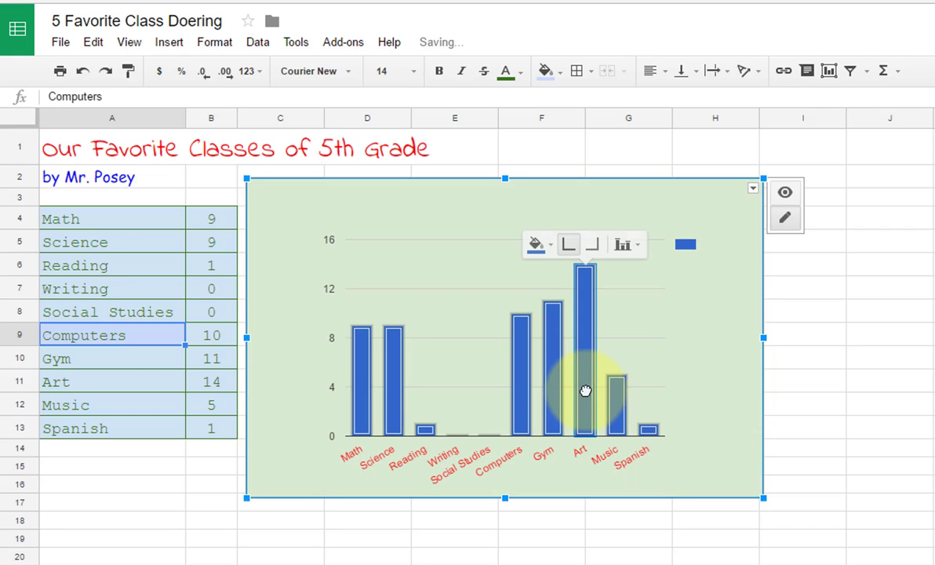
left_click(623, 244)
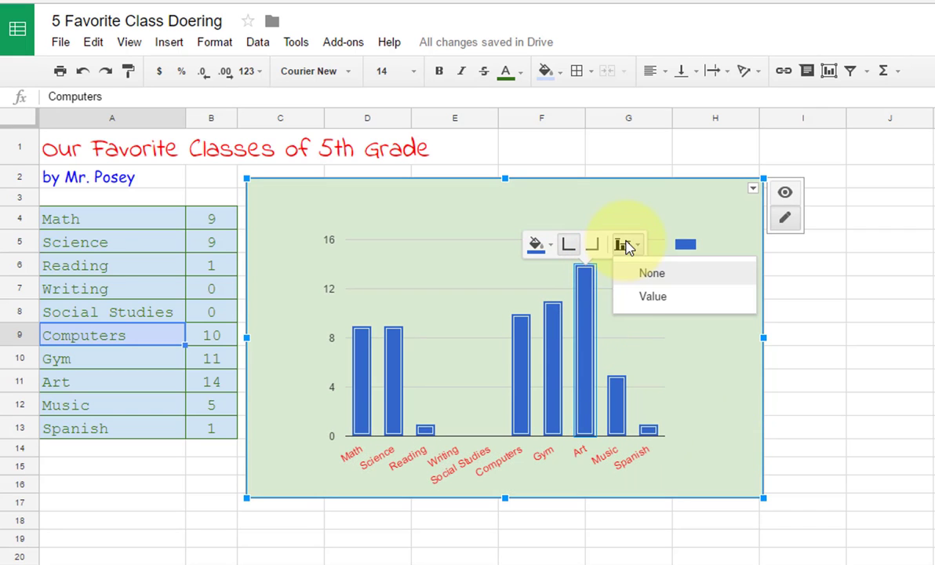
left_click(652, 298)
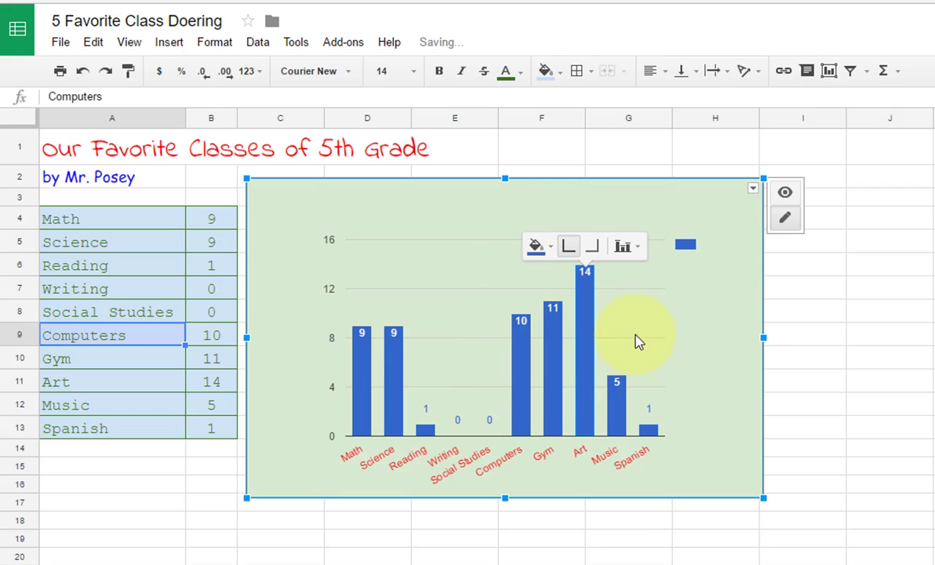
left_click(531, 223)
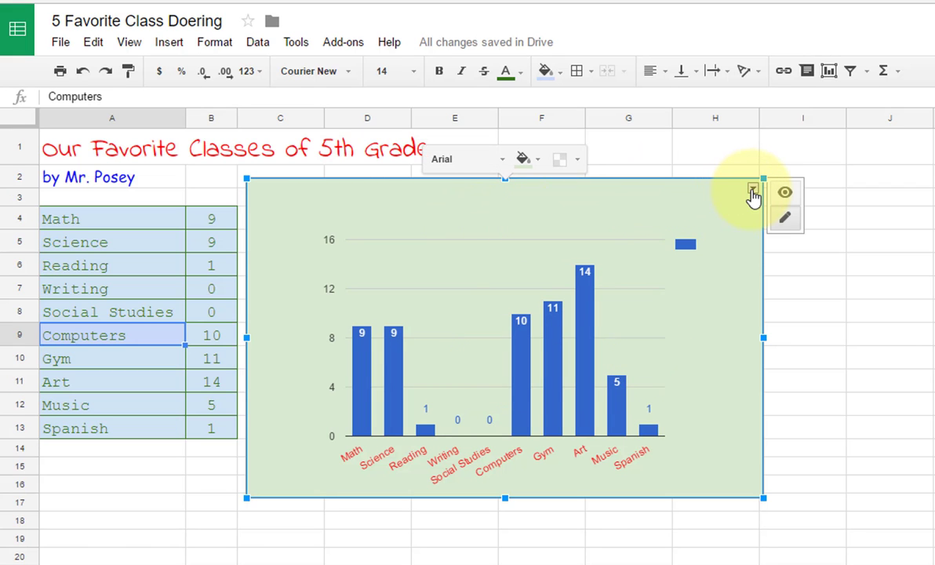
left_click(751, 192)
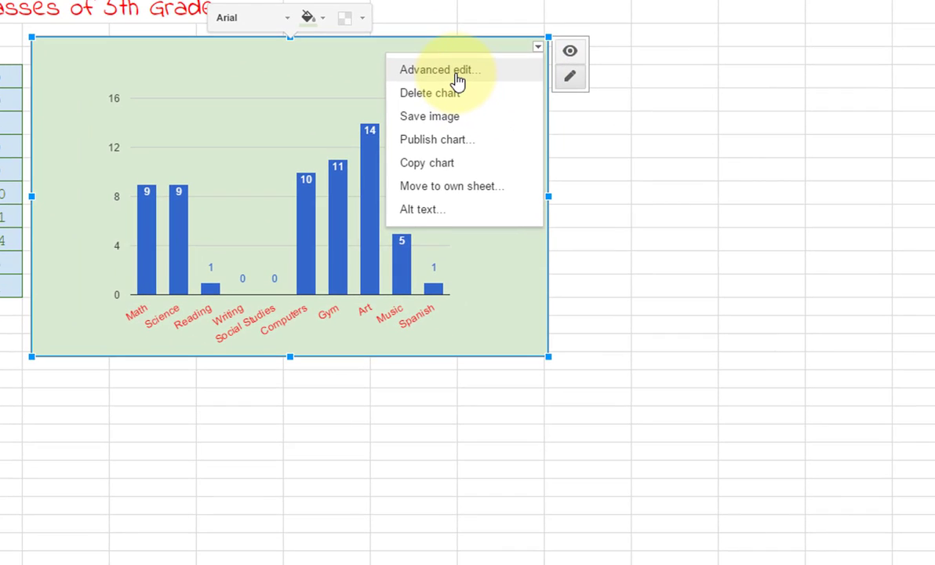
Step: In Advanced edit, add the 20 pt dark green title 'Our Favorite 5th Grade Classes' and set Legend to None
left_click(667, 216)
left_click(203, 202)
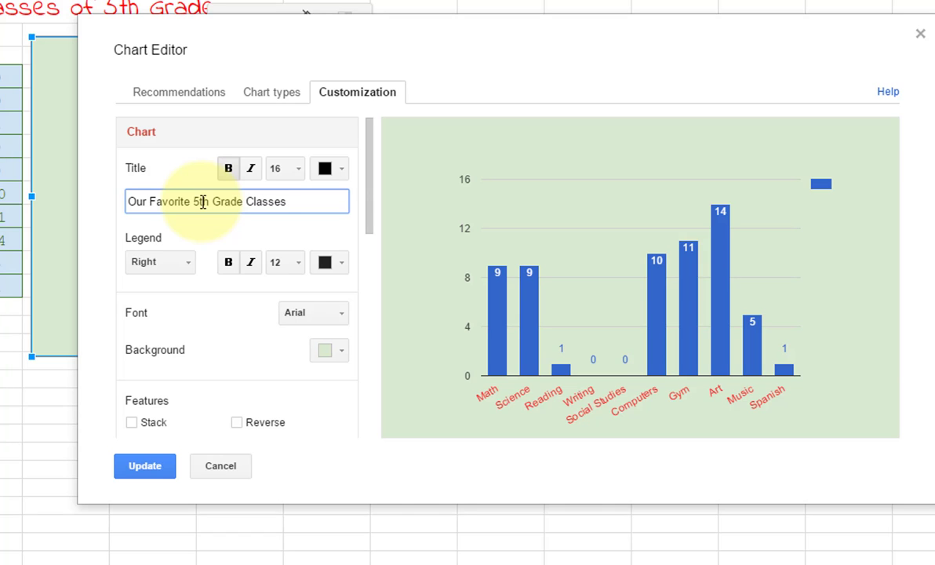
left_click(295, 170)
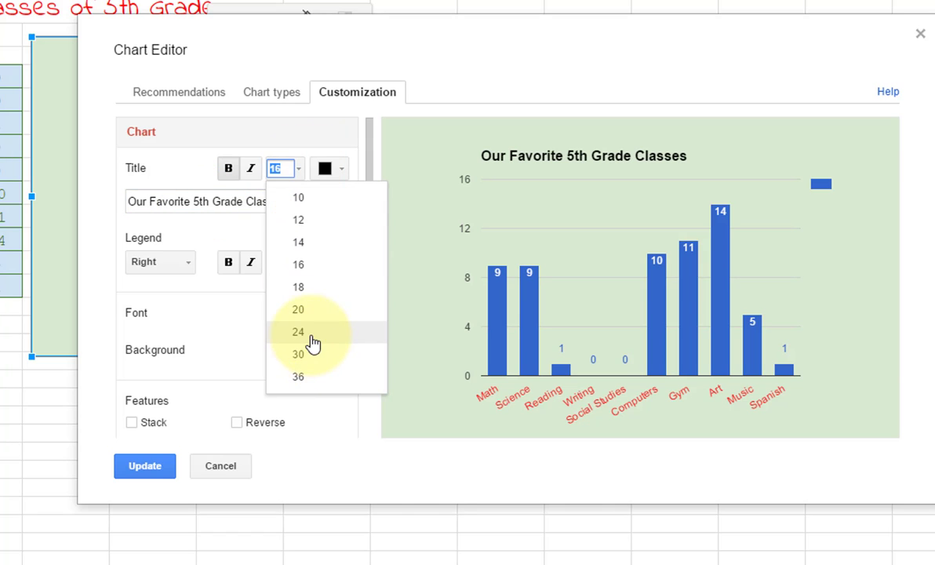
left_click(299, 310)
left_click(345, 174)
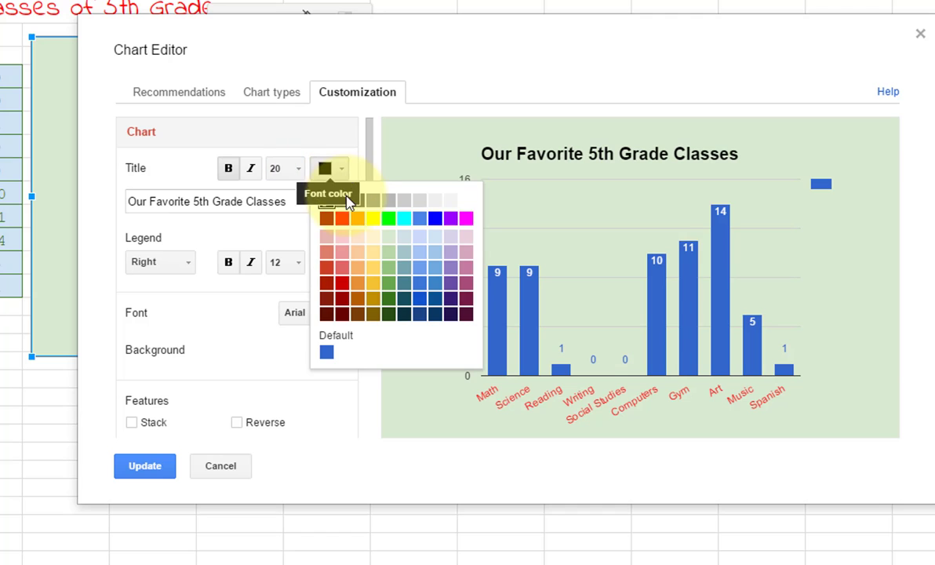
left_click(387, 302)
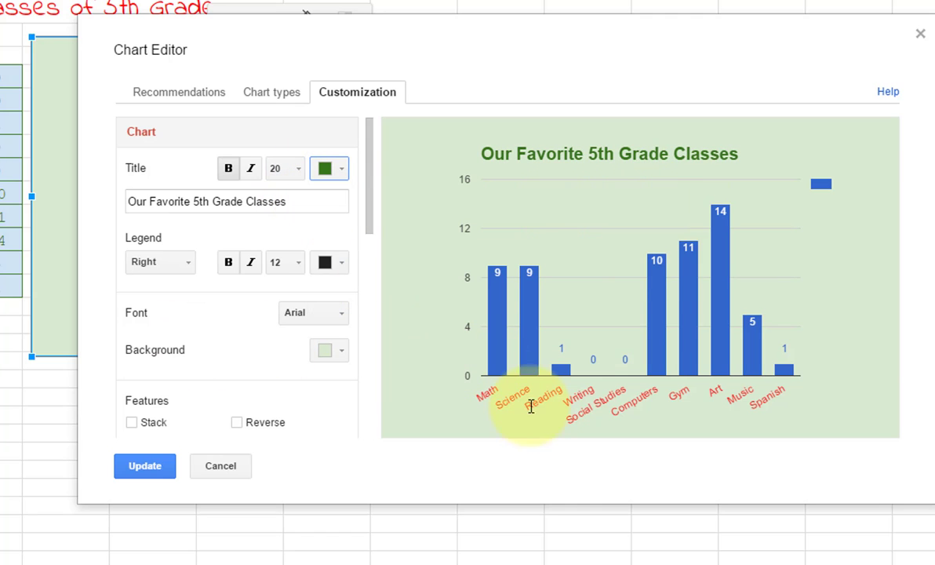
left_click(176, 264)
left_click(166, 403)
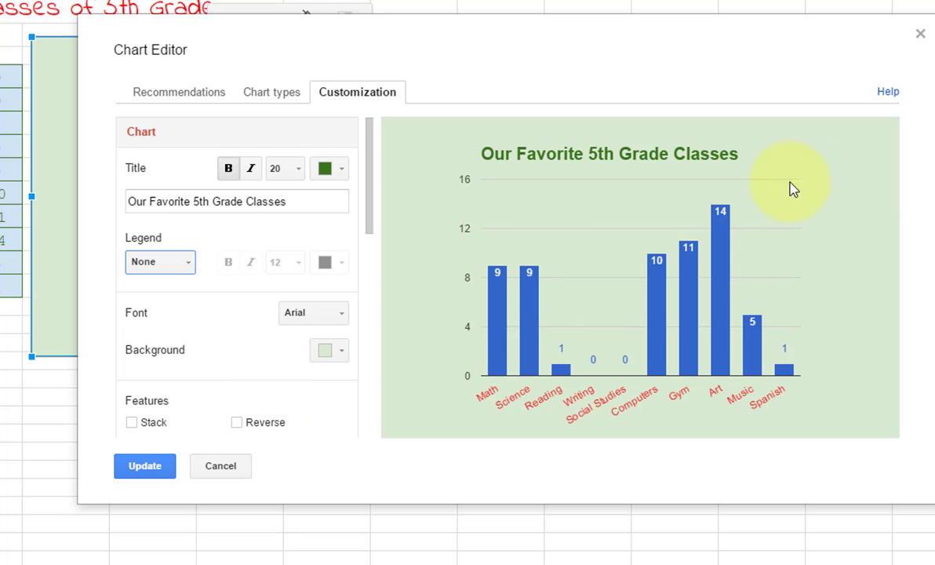
Step: Enter 'Classes' as the horizontal axis title and style it green at size 14
scroll(189, 329, "down", 3)
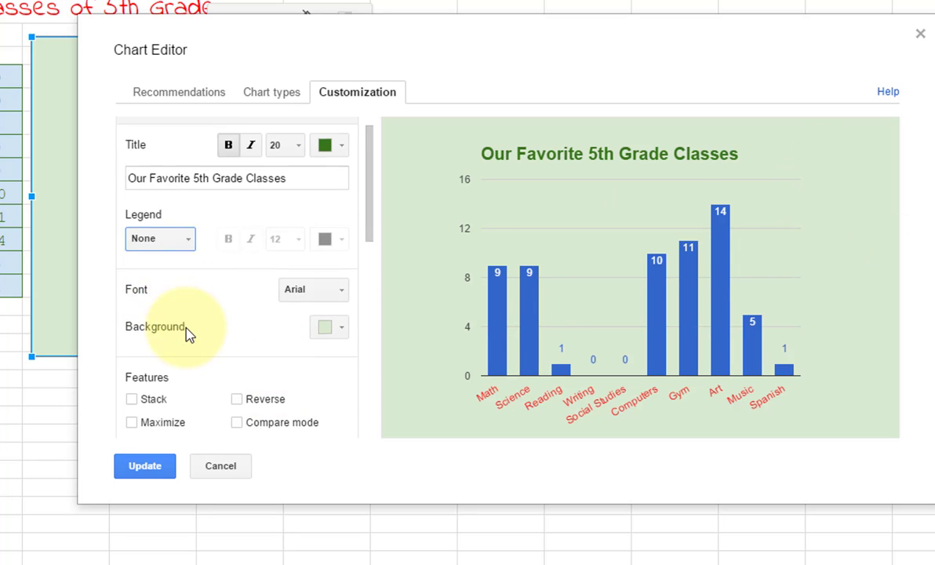
scroll(195, 320, "down", 5)
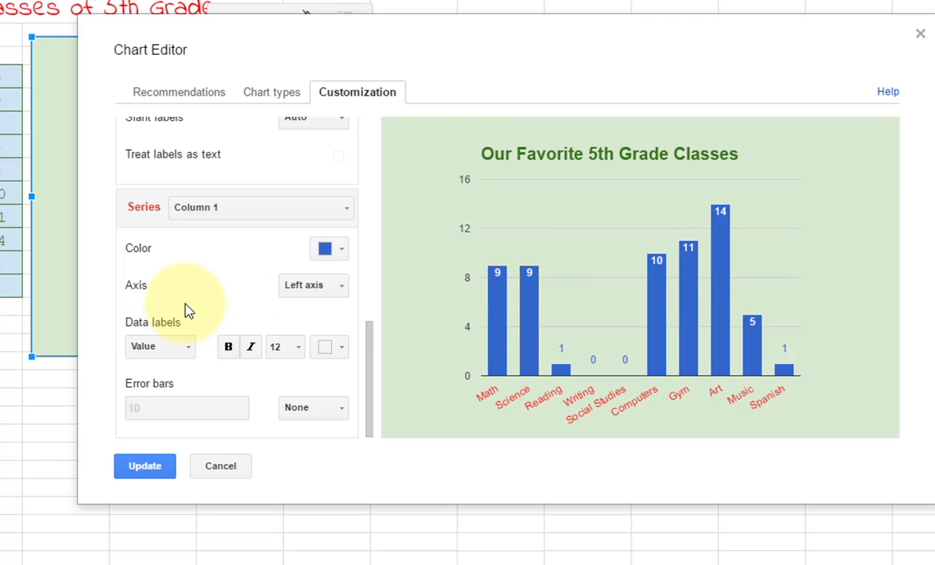
scroll(187, 311, "up", 3)
scroll(188, 311, "up", 4)
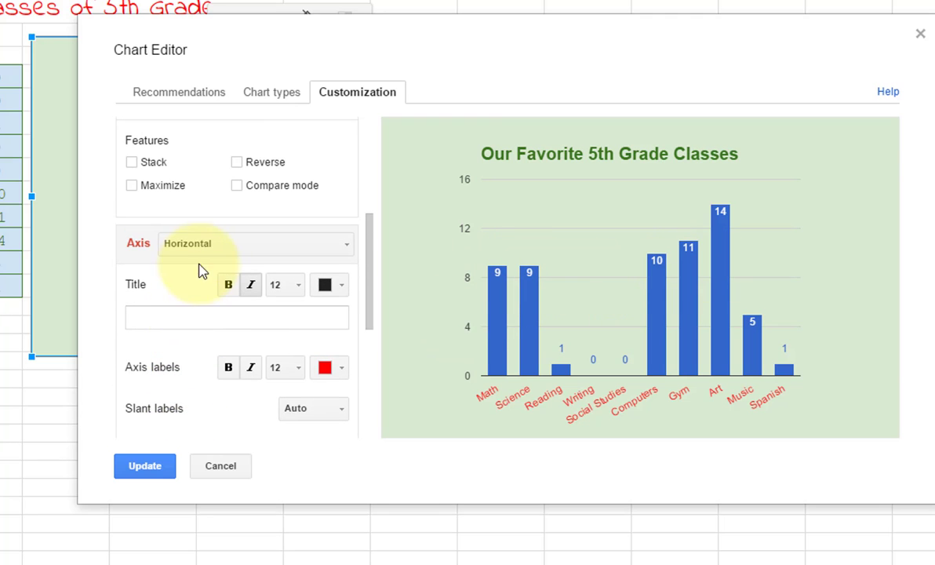
left_click(194, 322)
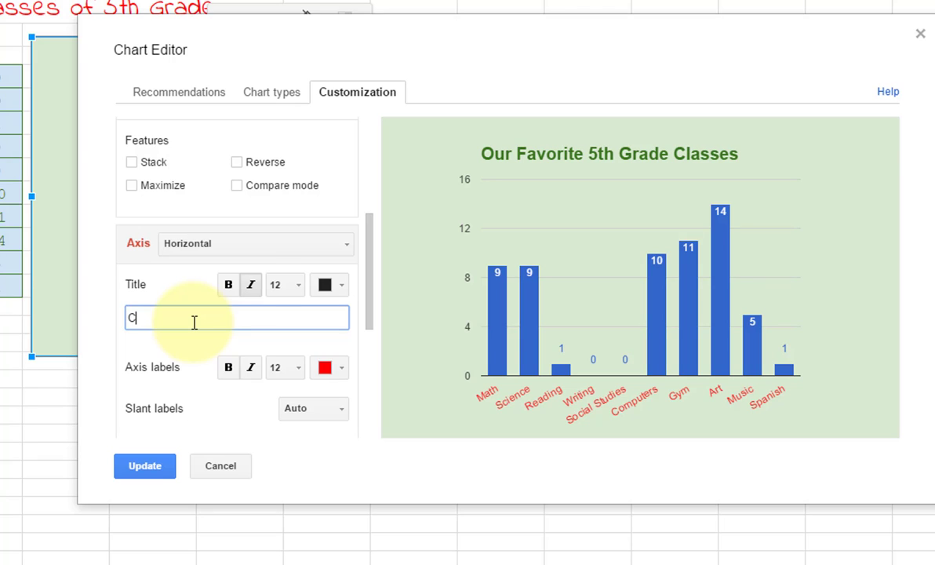
left_click(263, 243)
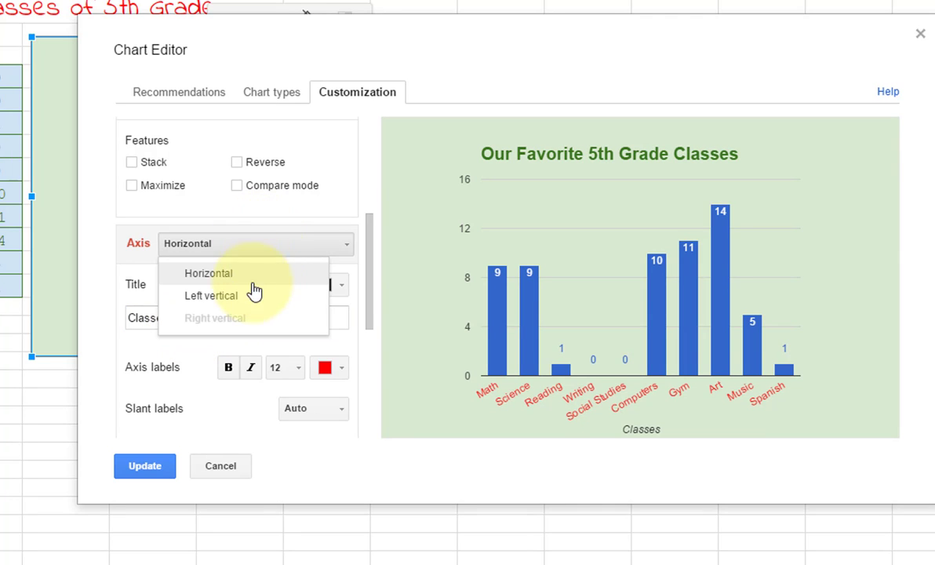
left_click(271, 236)
left_click(328, 285)
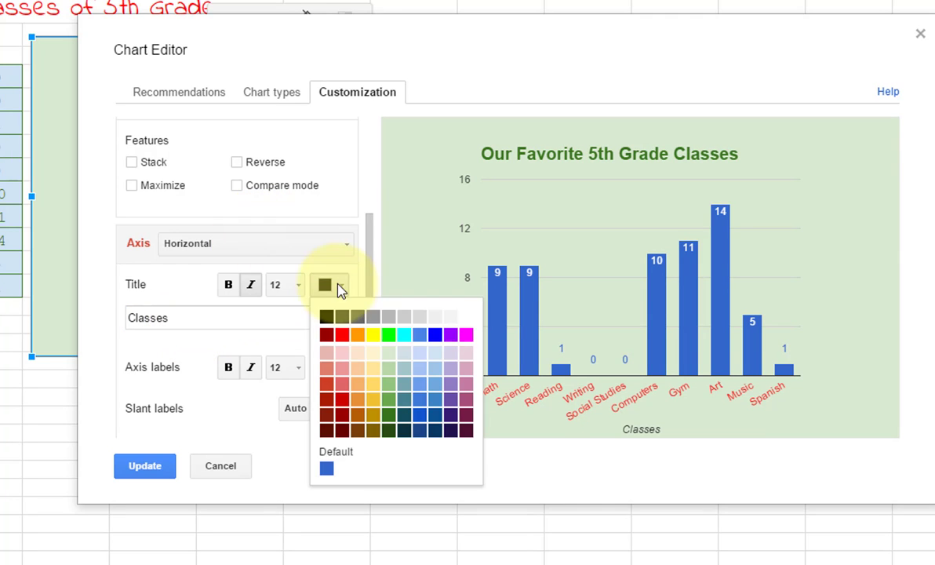
left_click(390, 416)
left_click(298, 292)
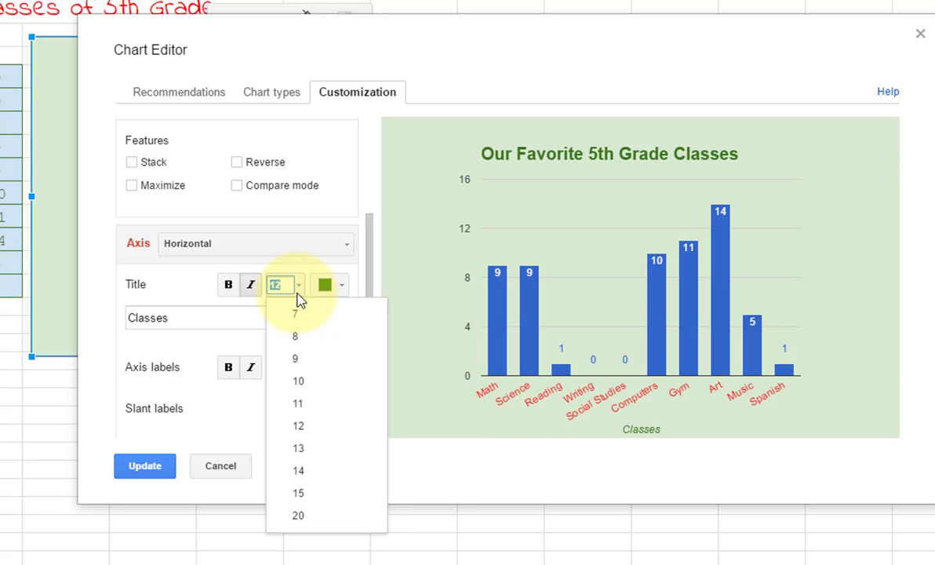
left_click(305, 472)
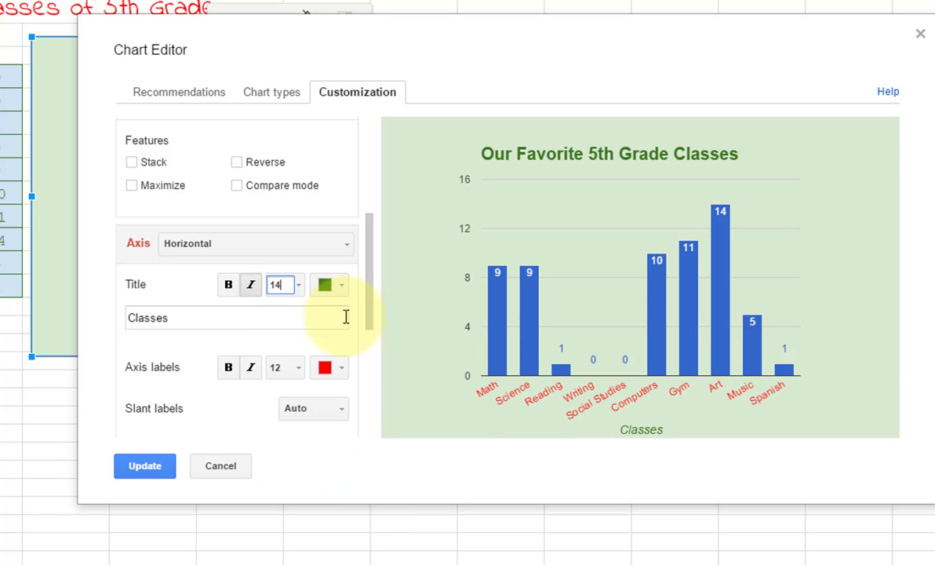
left_click(317, 248)
left_click(235, 296)
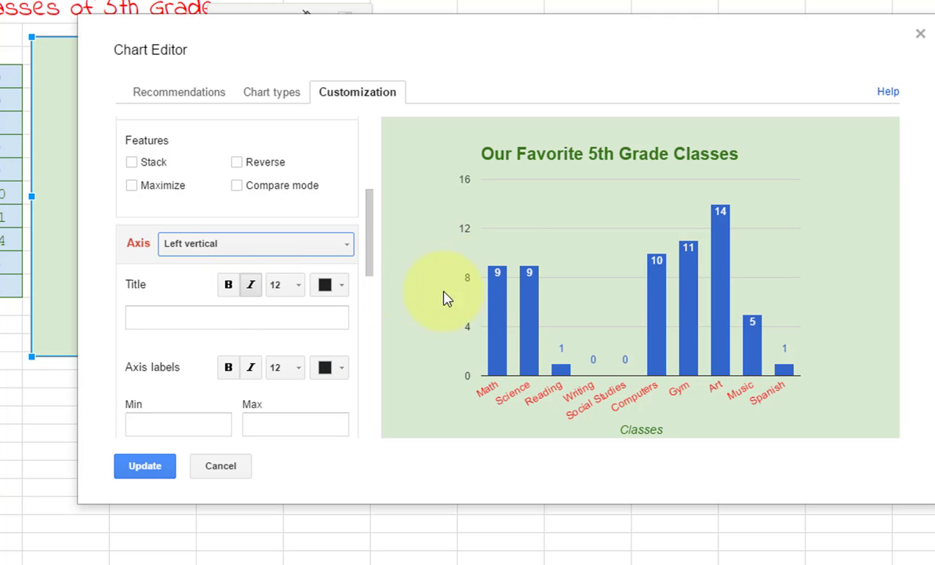
Step: Title the left vertical axis '# of Students' in 14 pt dark green and apply with Update
left_click(241, 313)
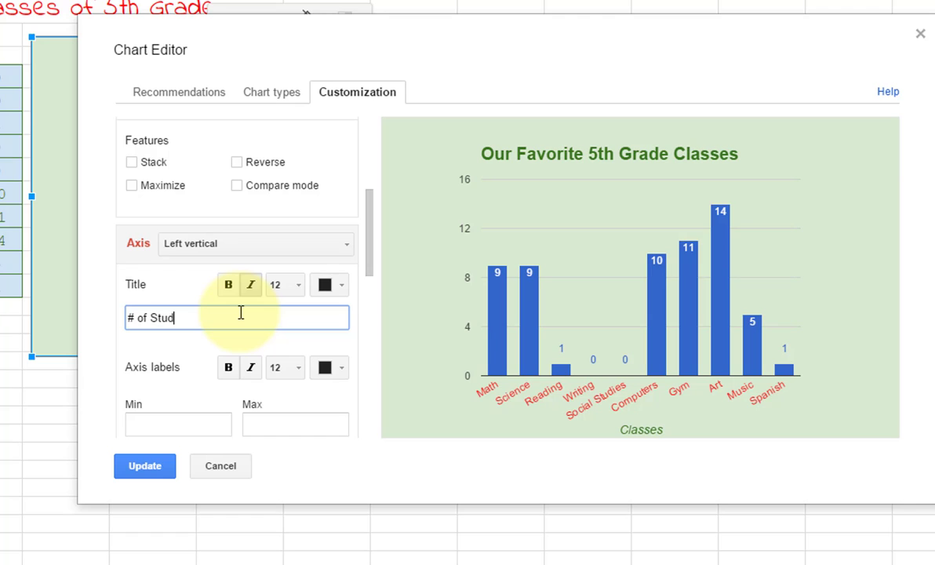
type("# of Students")
left_click(296, 285)
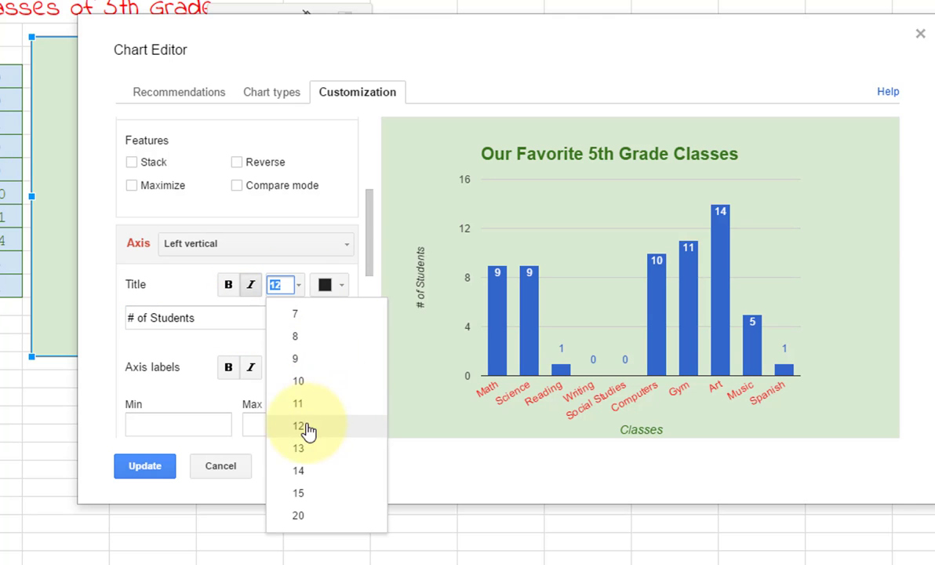
left_click(313, 473)
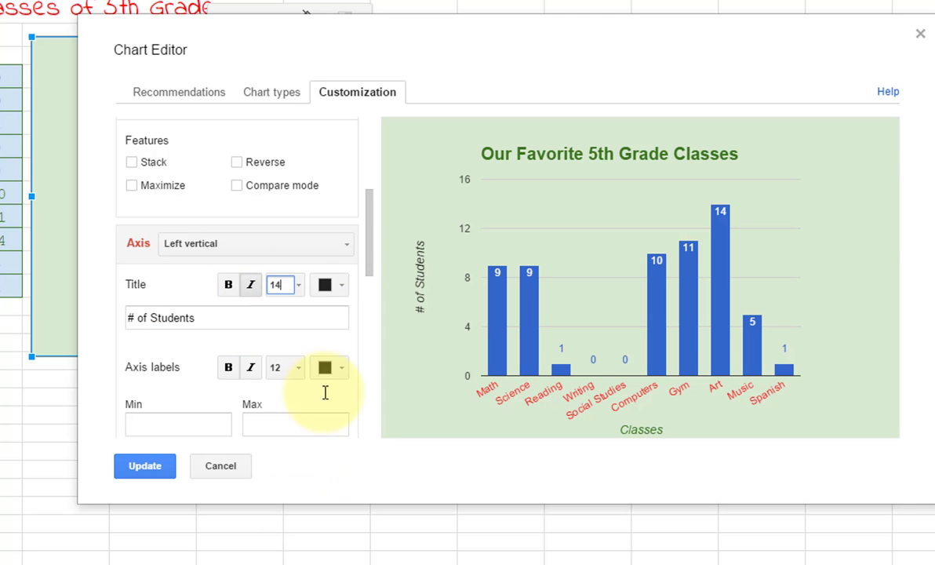
left_click(327, 285)
left_click(389, 415)
left_click(144, 466)
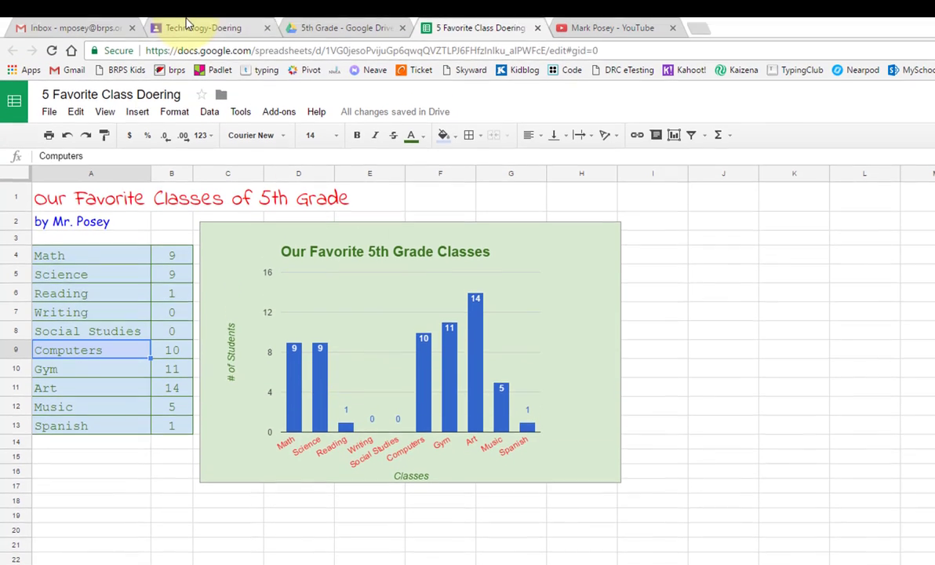
left_click(189, 26)
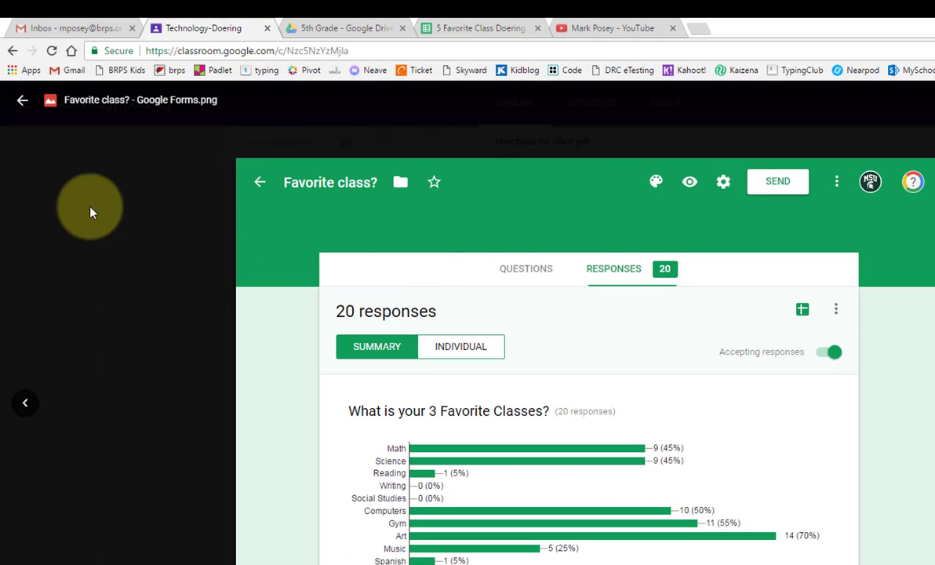
left_click(23, 102)
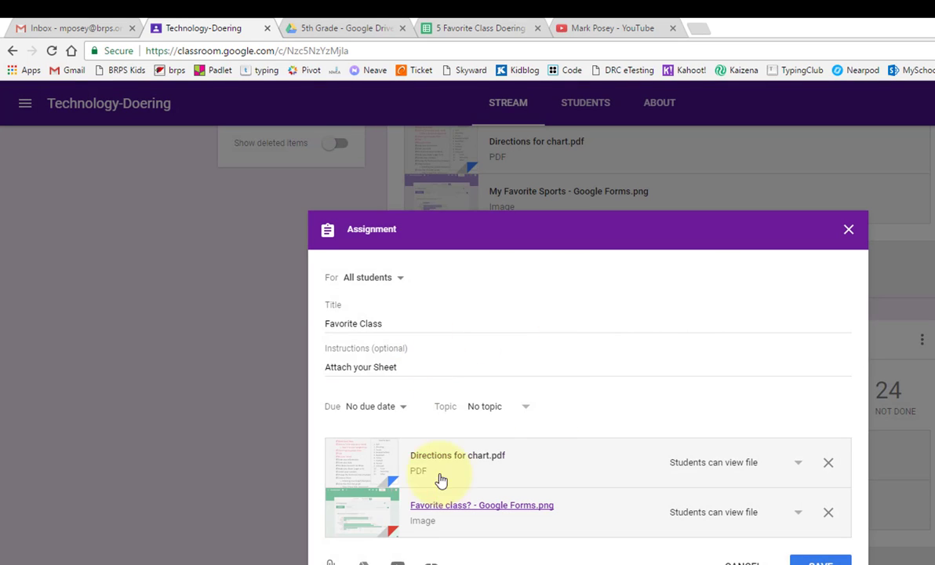
left_click(363, 473)
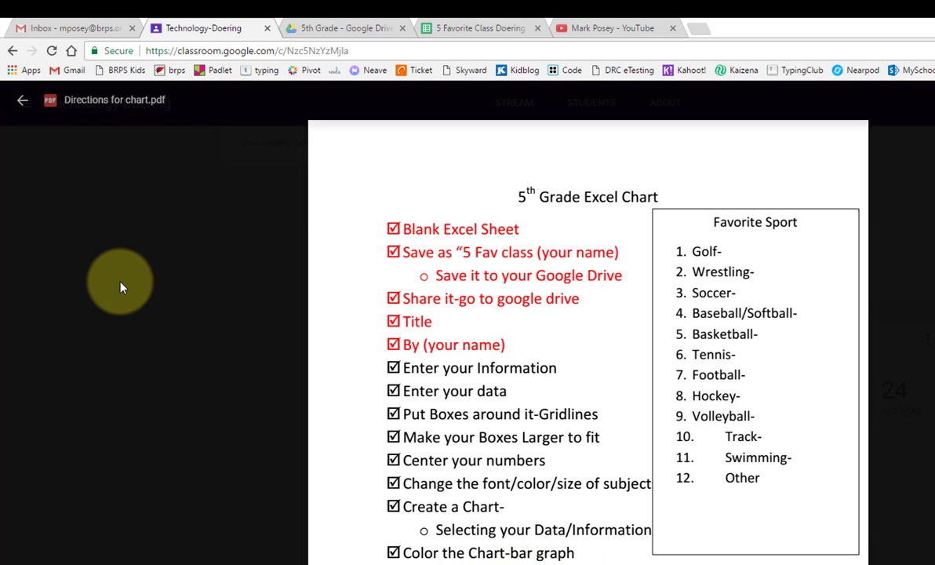
left_click(111, 261)
left_click(540, 23)
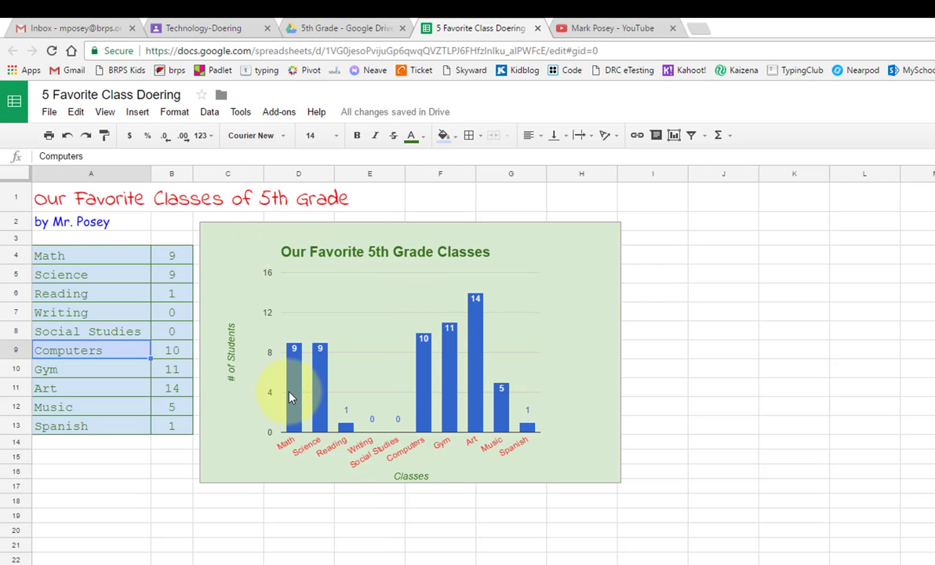
Step: Recolour the chart's horizontal-axis class labels from red to dark green
left_click(299, 518)
left_click(370, 465)
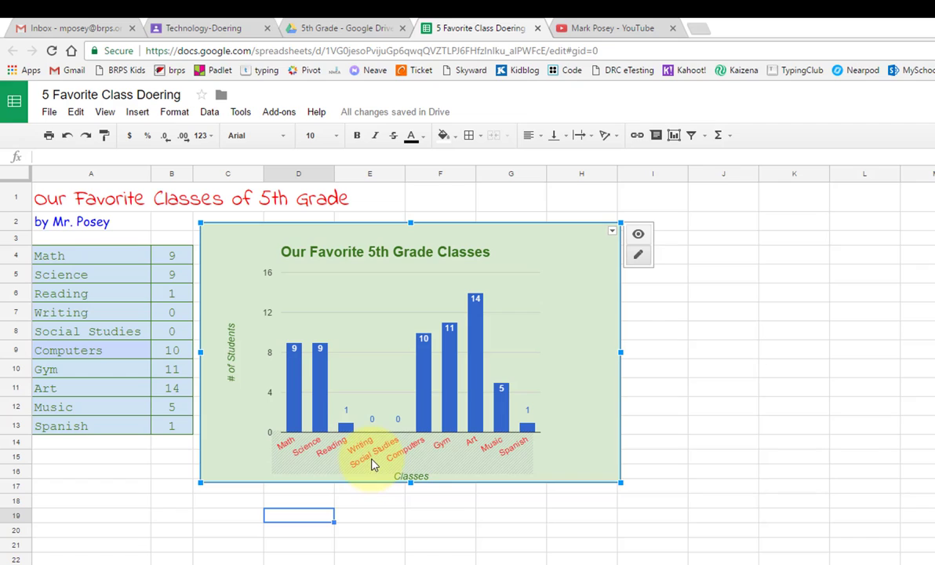
left_click(465, 457)
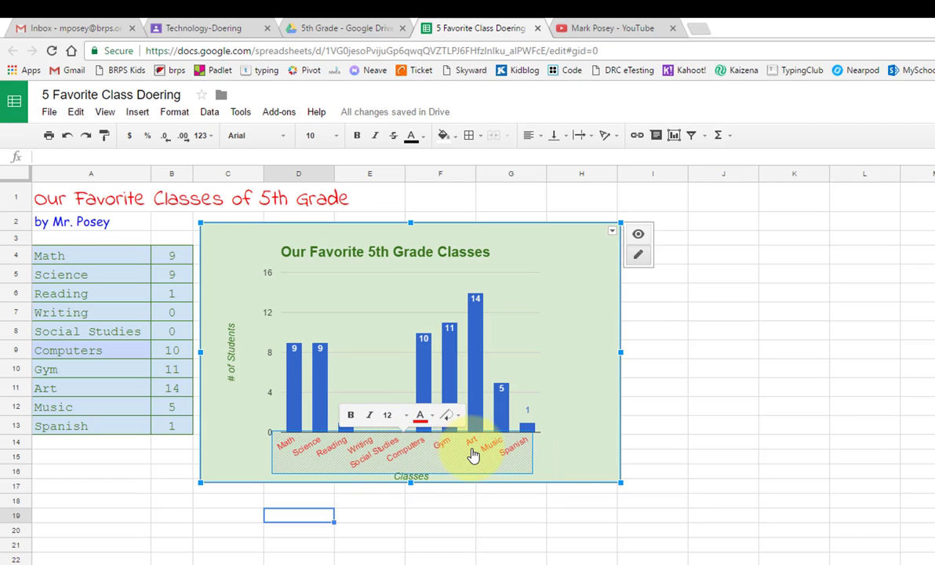
left_click(431, 420)
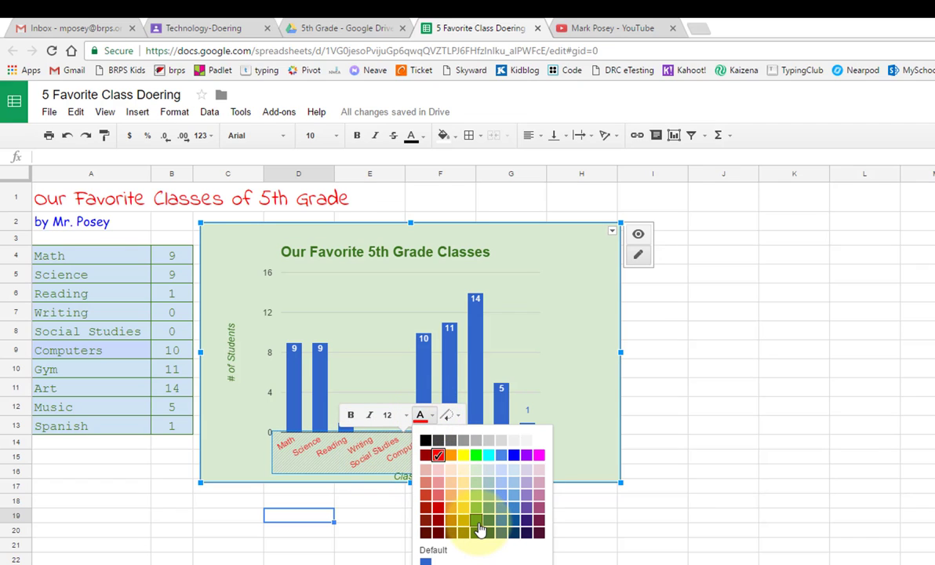
left_click(478, 521)
left_click(226, 499)
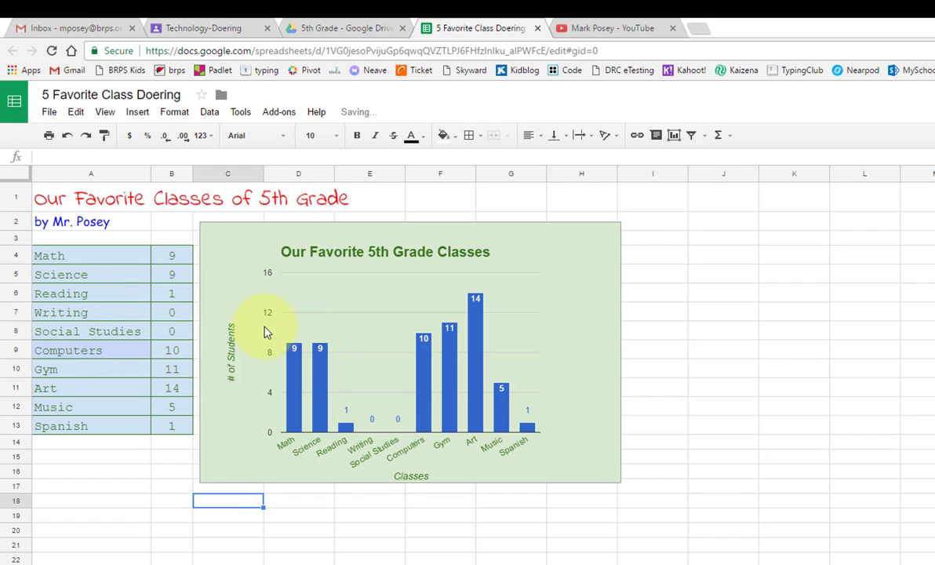
left_click(186, 486)
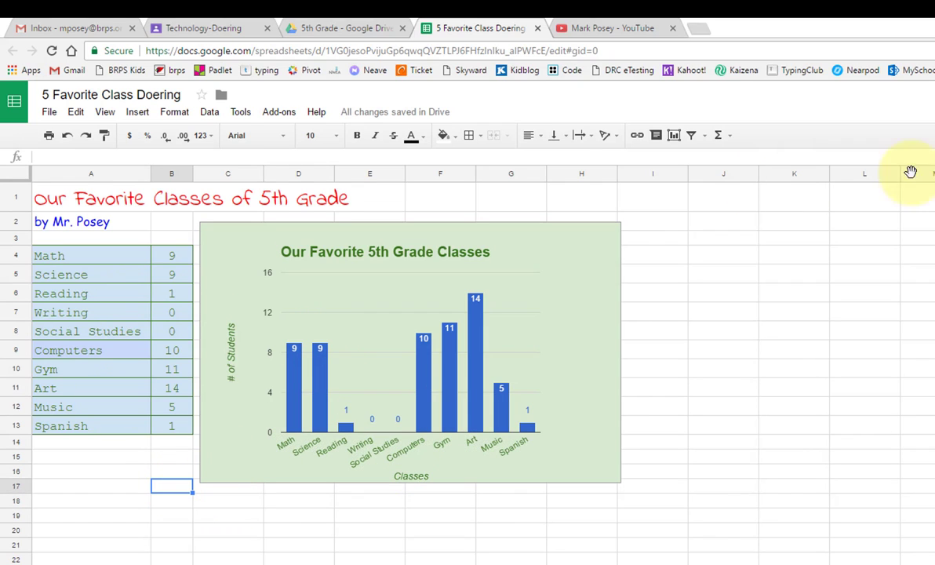
Step: Share the spreadsheet with the suggested contact at Can comment access and send the invitation
left_click(933, 102)
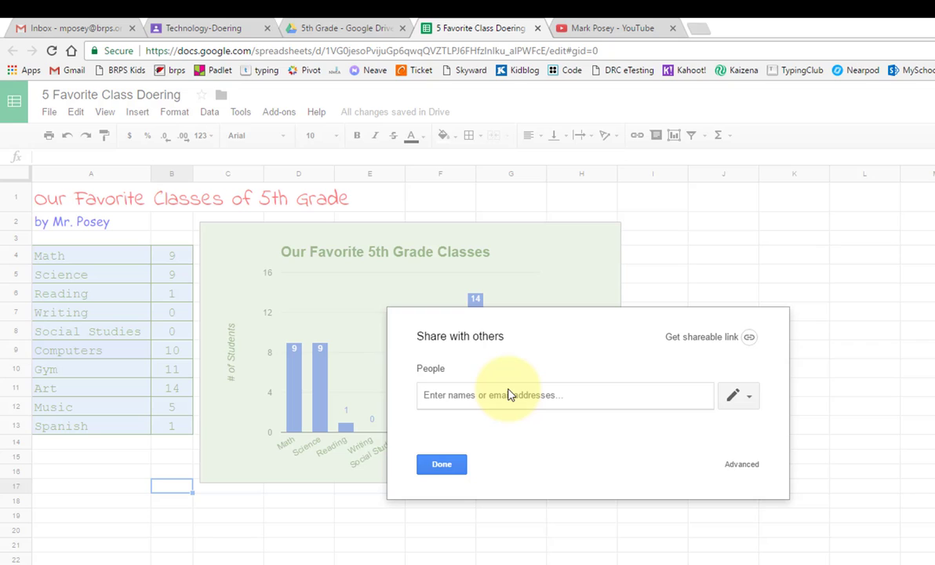
type("pose")
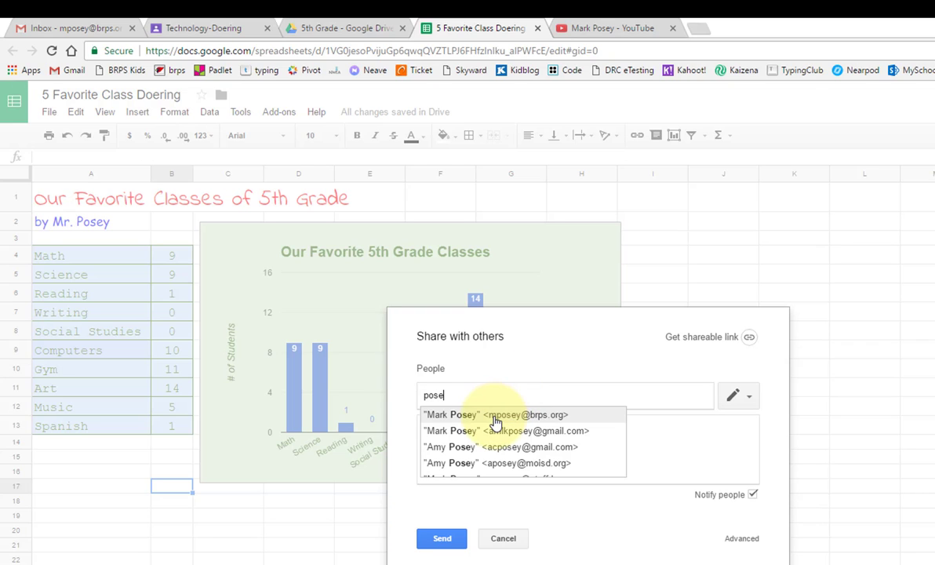
left_click(496, 415)
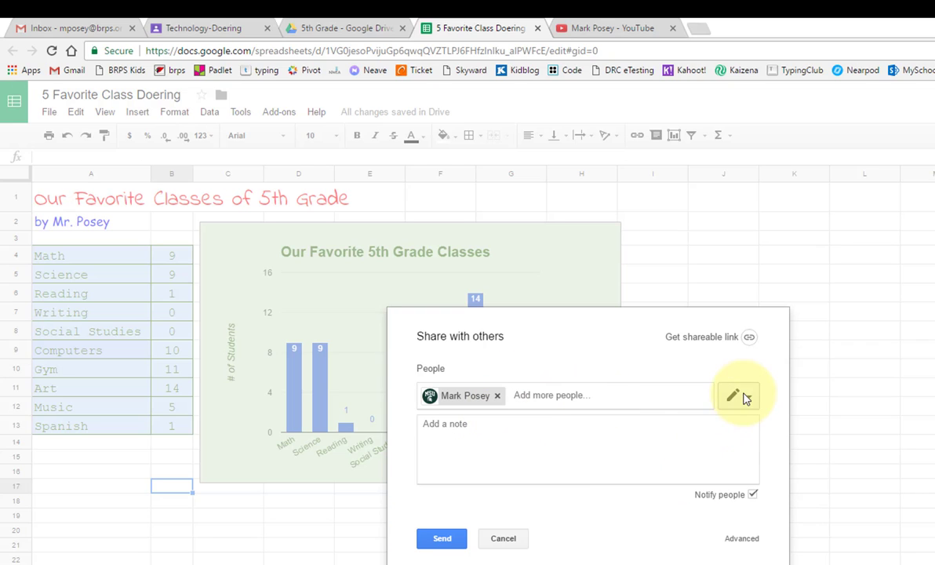
left_click(739, 396)
left_click(743, 452)
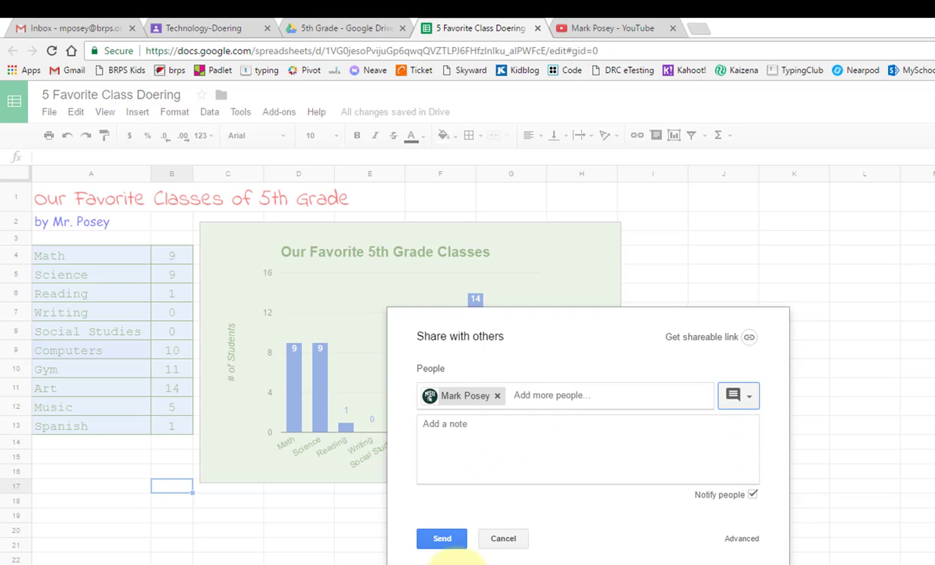
left_click(447, 538)
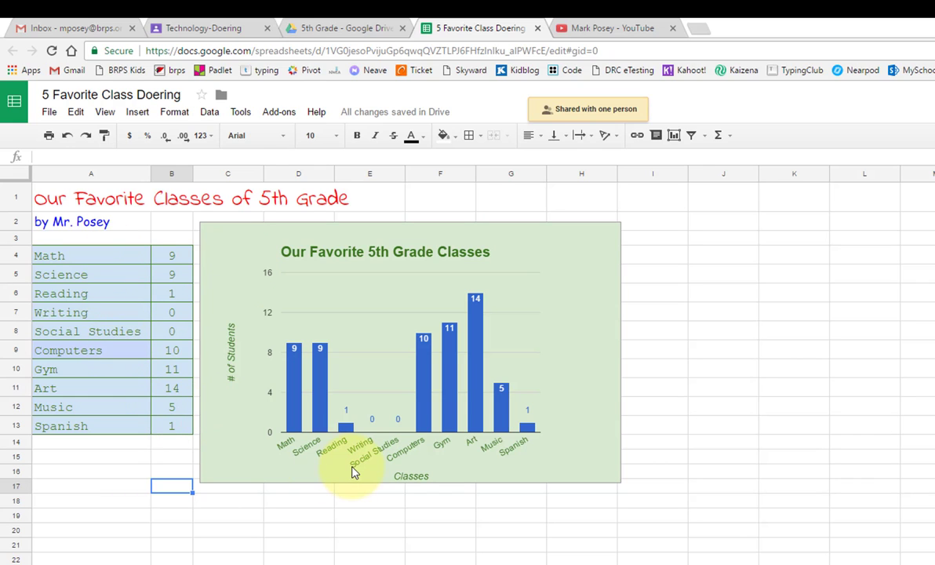
left_click(228, 515)
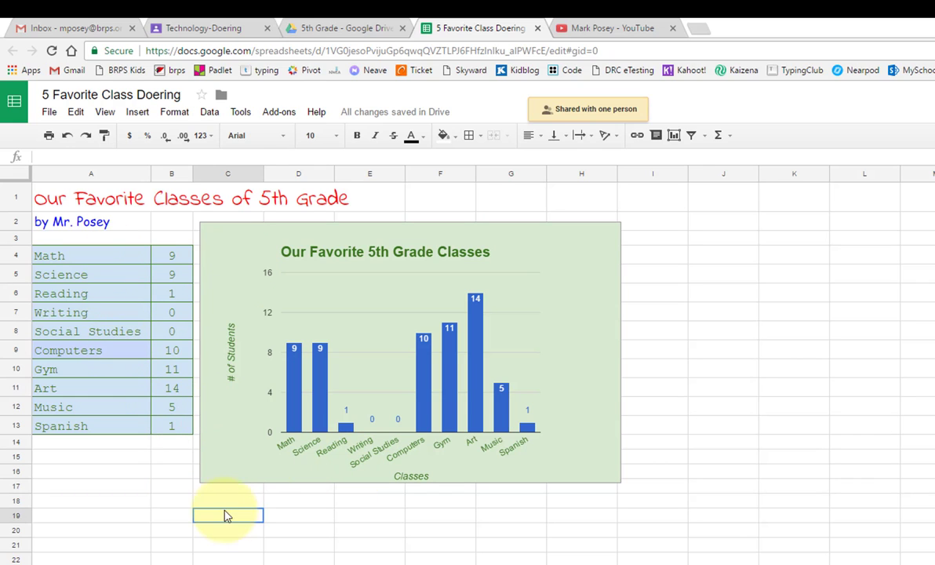
Step: Close the spreadsheet tab and dismiss the Assignment dialog to reach the Classroom stream
left_click(538, 29)
left_click(227, 28)
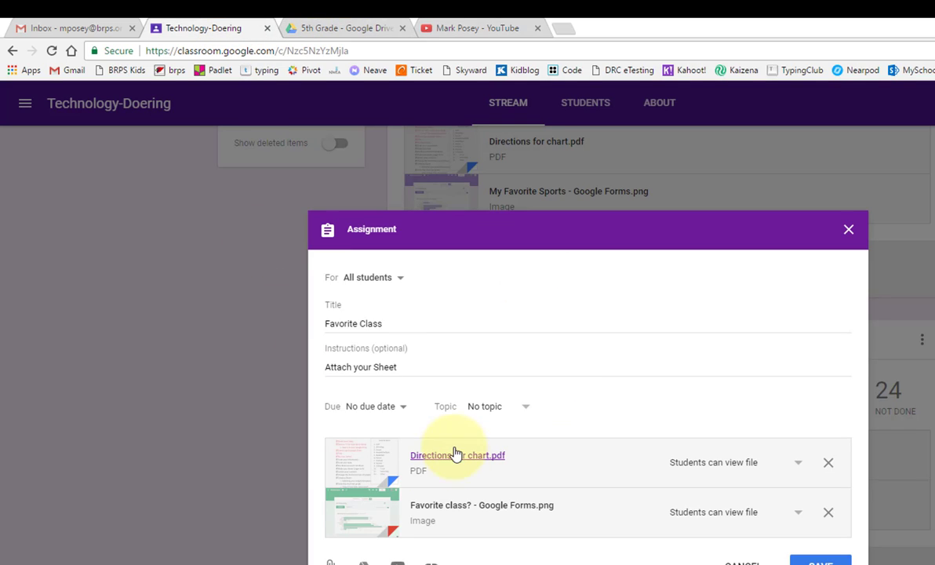
left_click(849, 231)
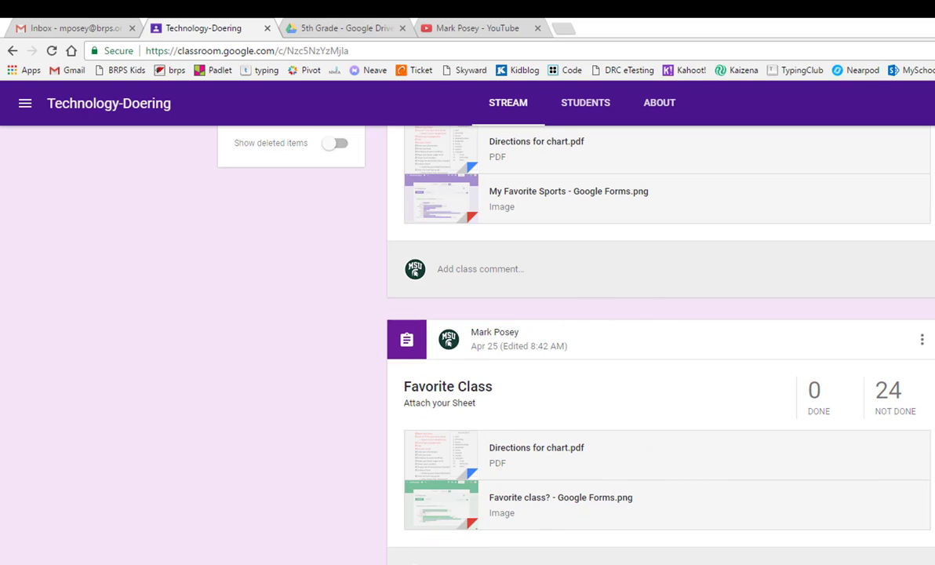
left_click(934, 24)
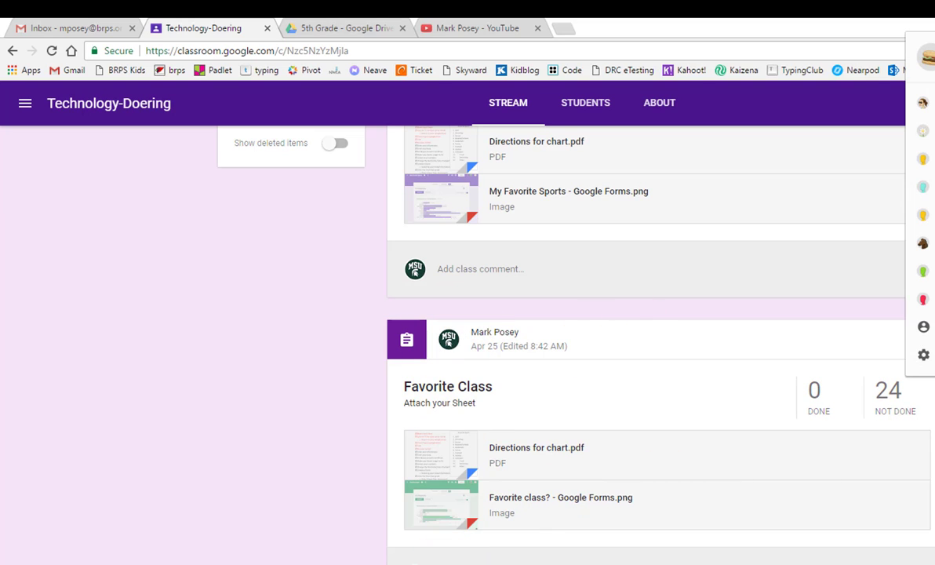
left_click(933, 392)
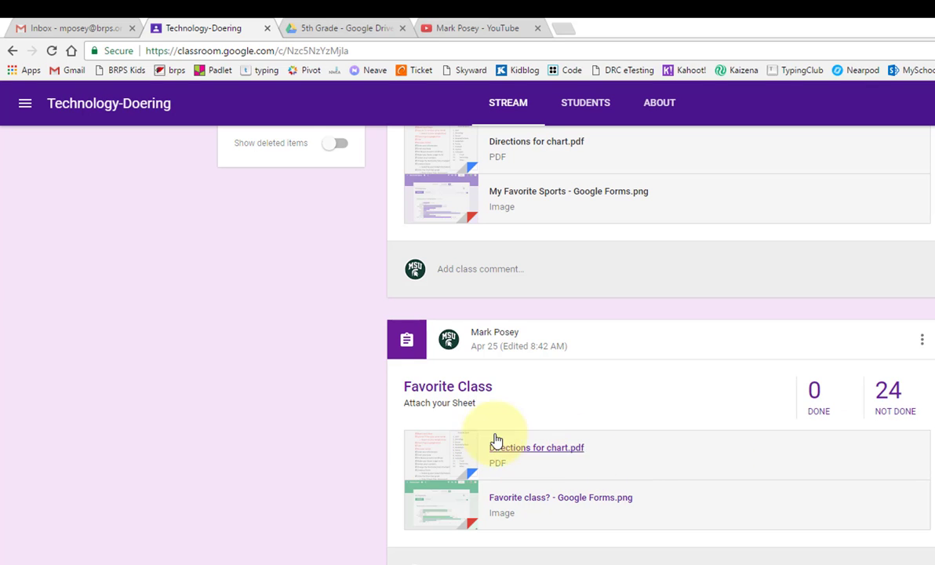